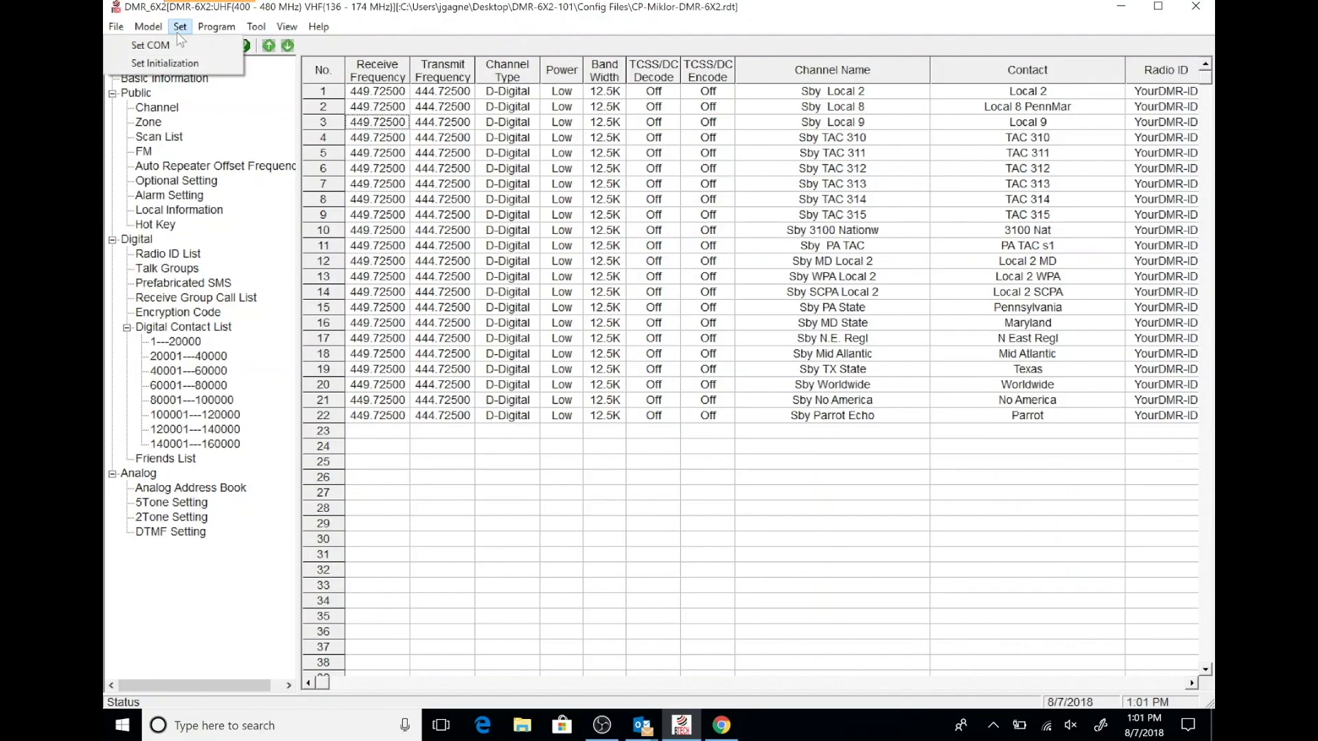
Confirm COM3 in the Communication Setting dialog, then close the Set menu unused
click(174, 47)
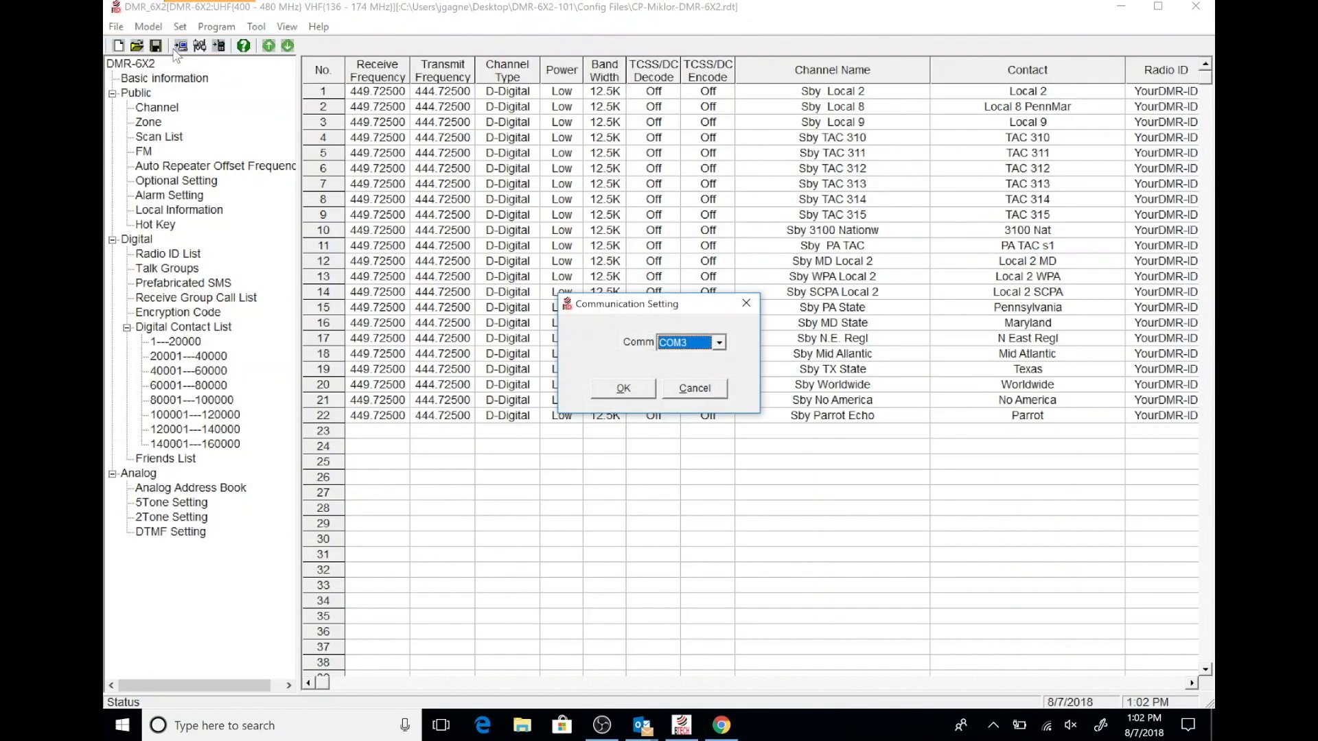
click(604, 382)
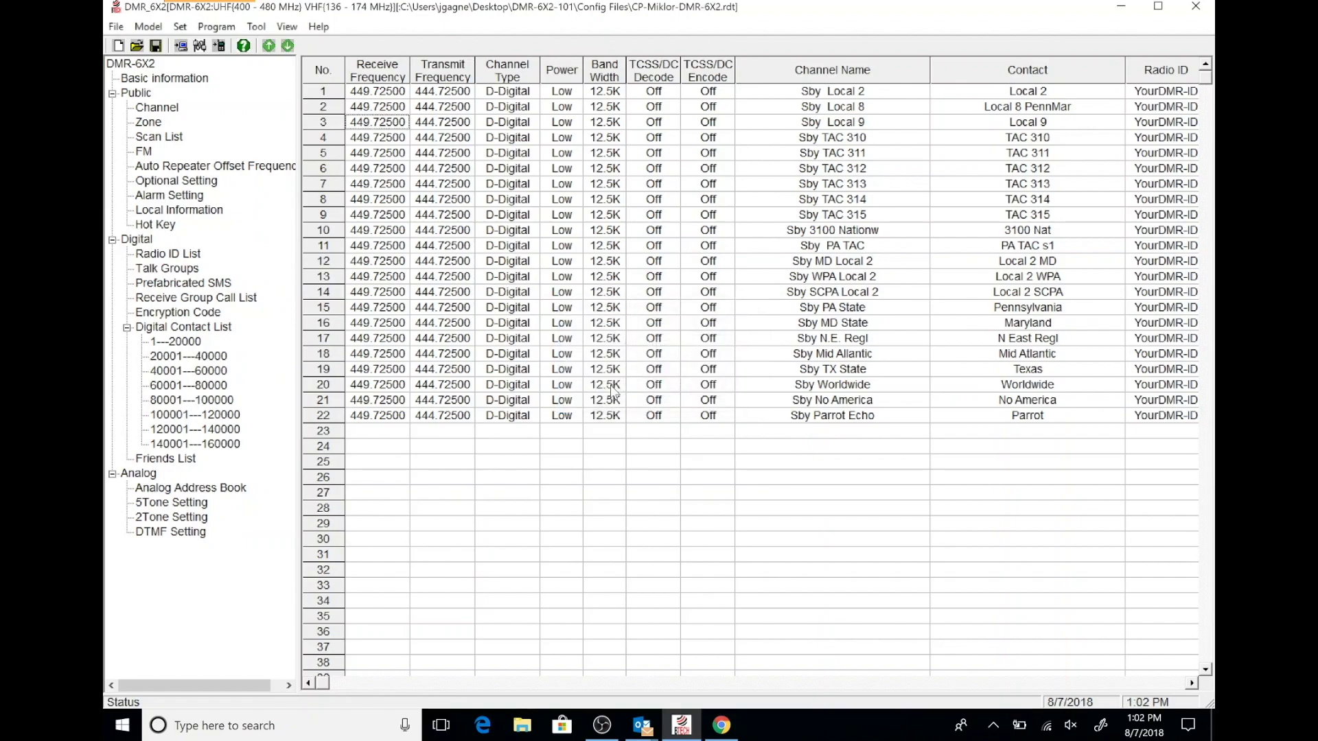
click(180, 27)
click(184, 62)
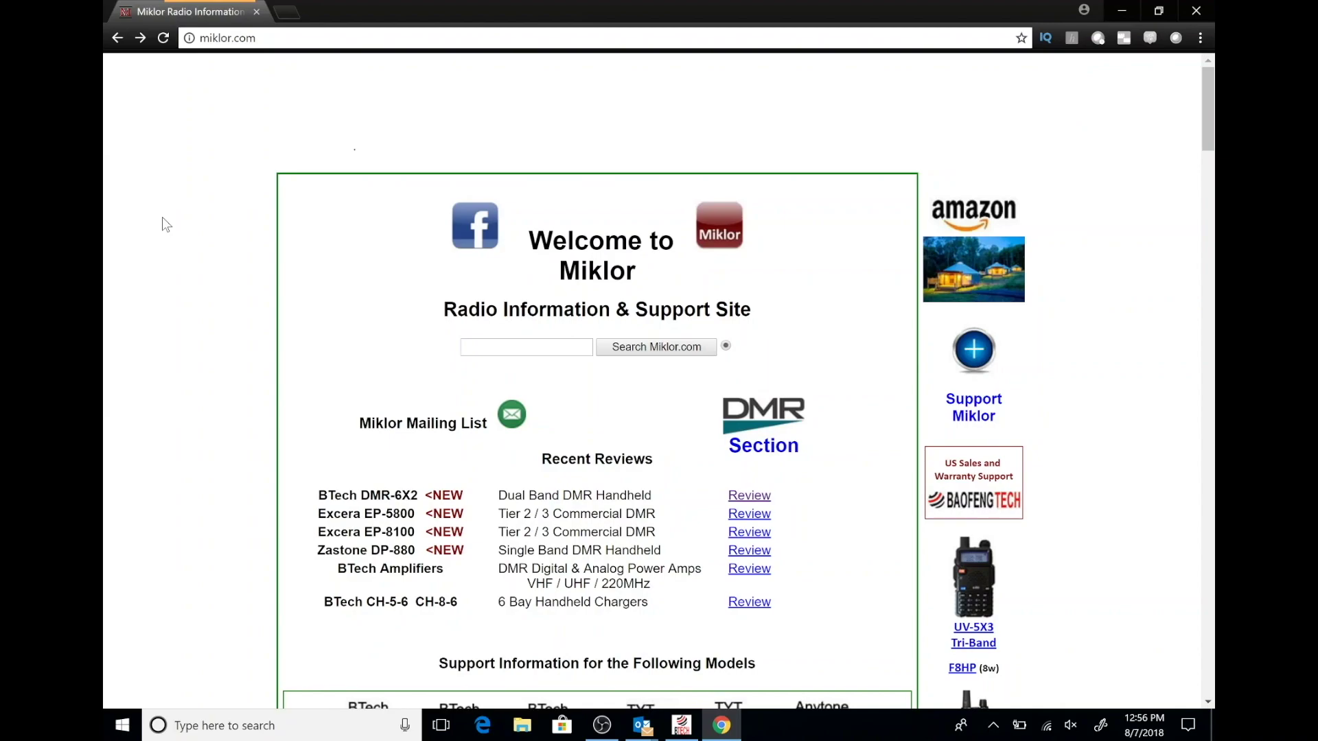
Scroll to the model pictures and open the BTech DMR-6X2 page
scroll(162, 217, down, 3)
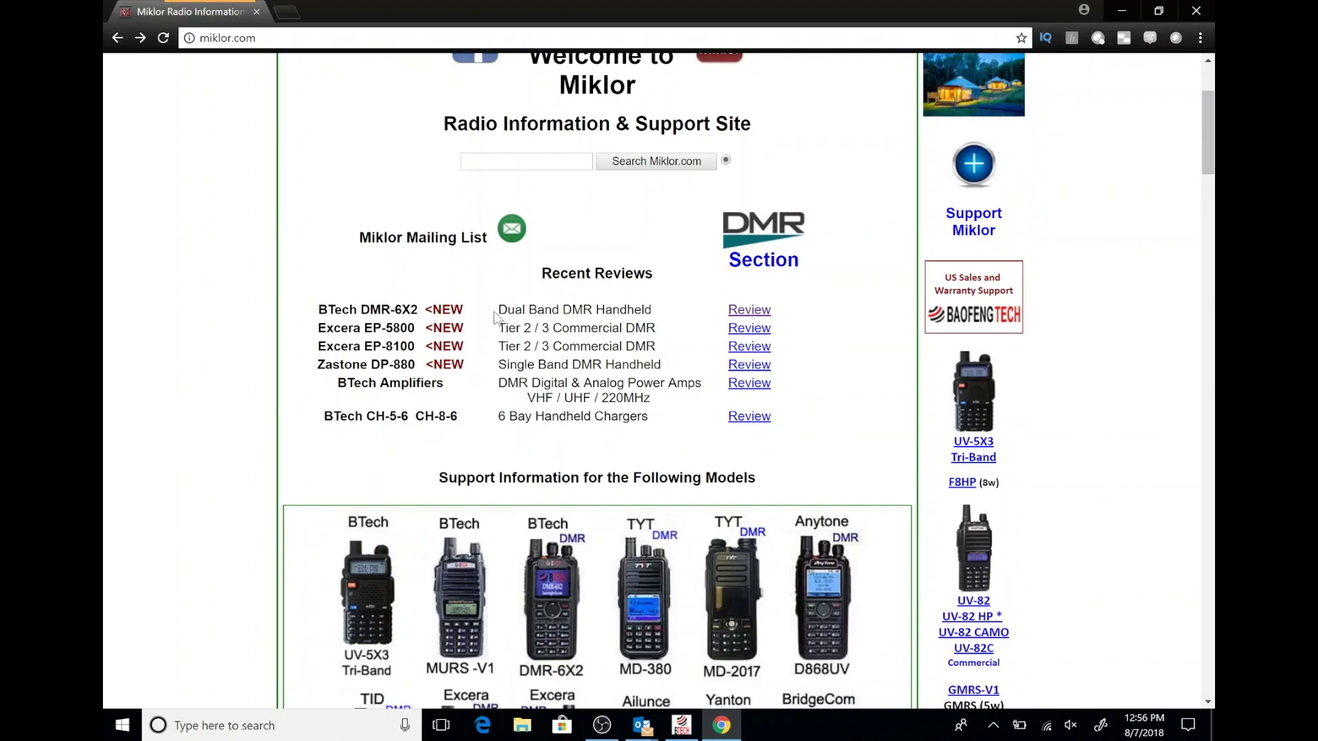
scroll(230, 520, down, 3)
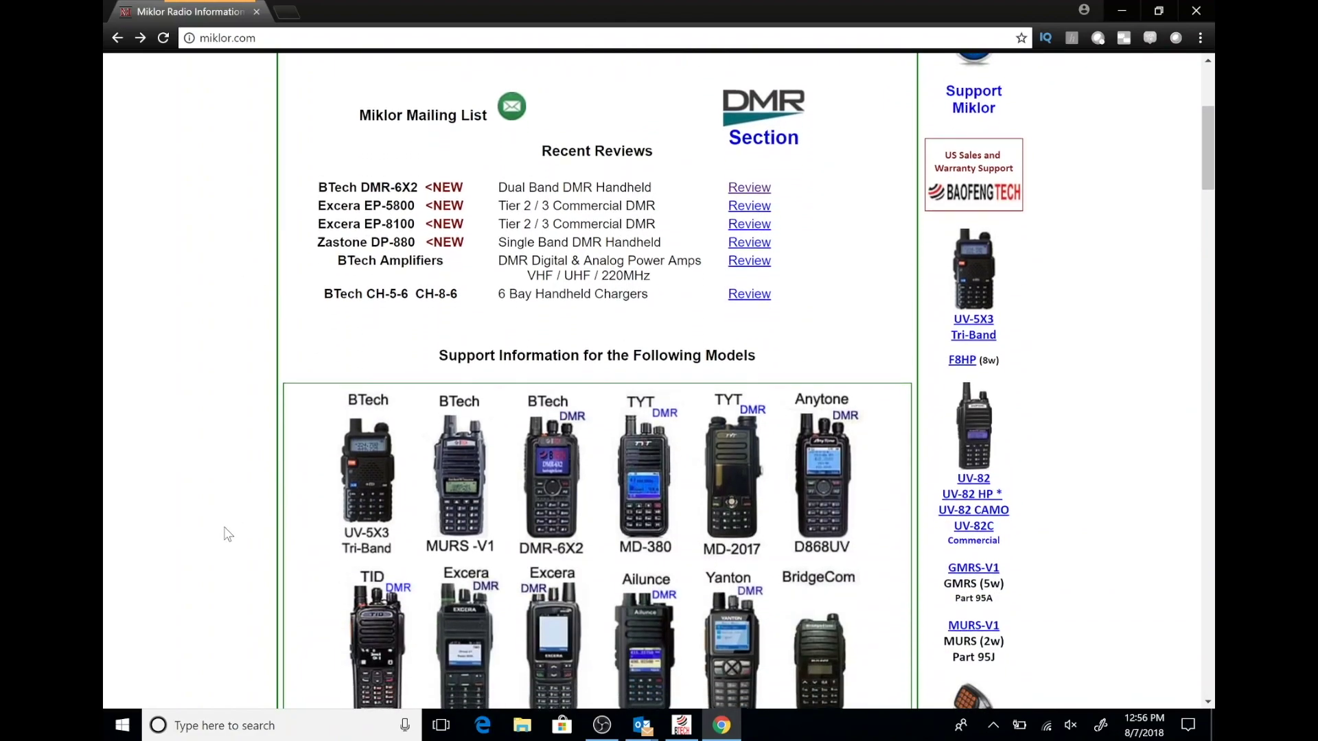
click(551, 395)
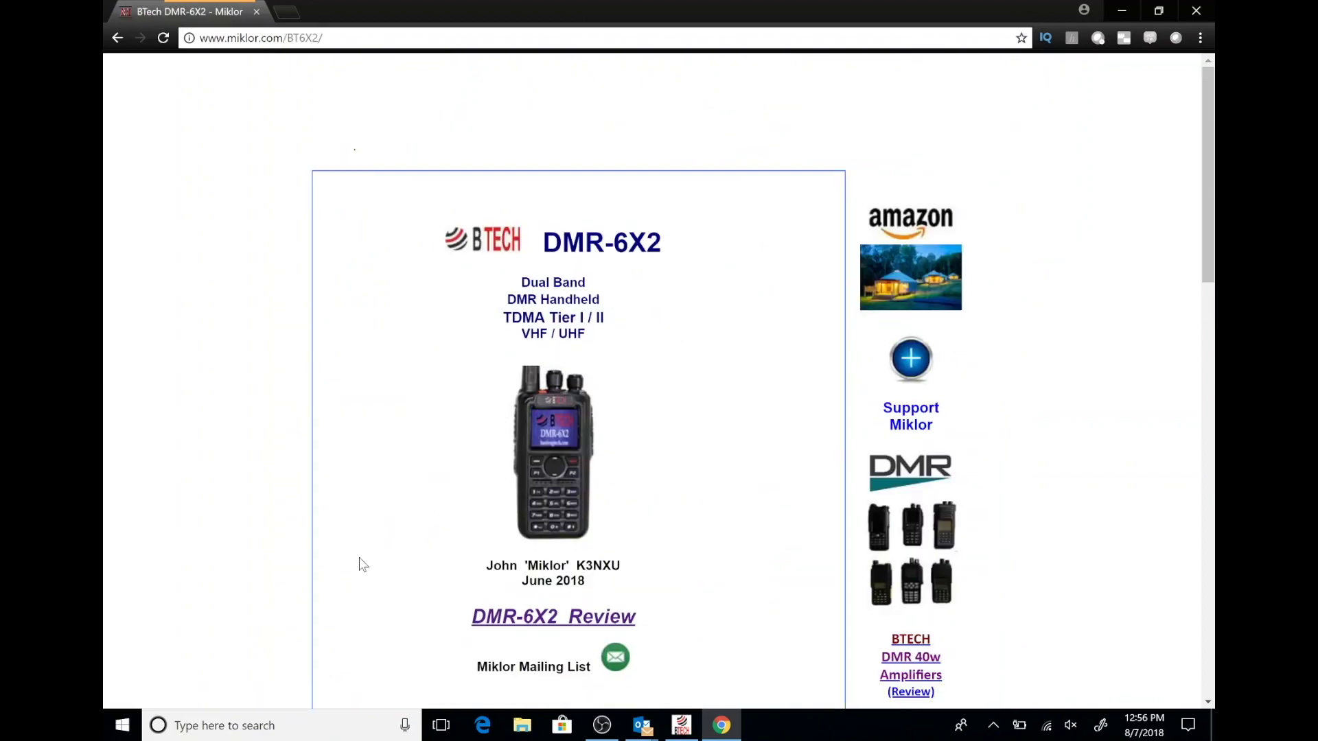
Scroll down to the Software / Firmware section and open the Sample Code Plugs page
scroll(357, 564, down, 3)
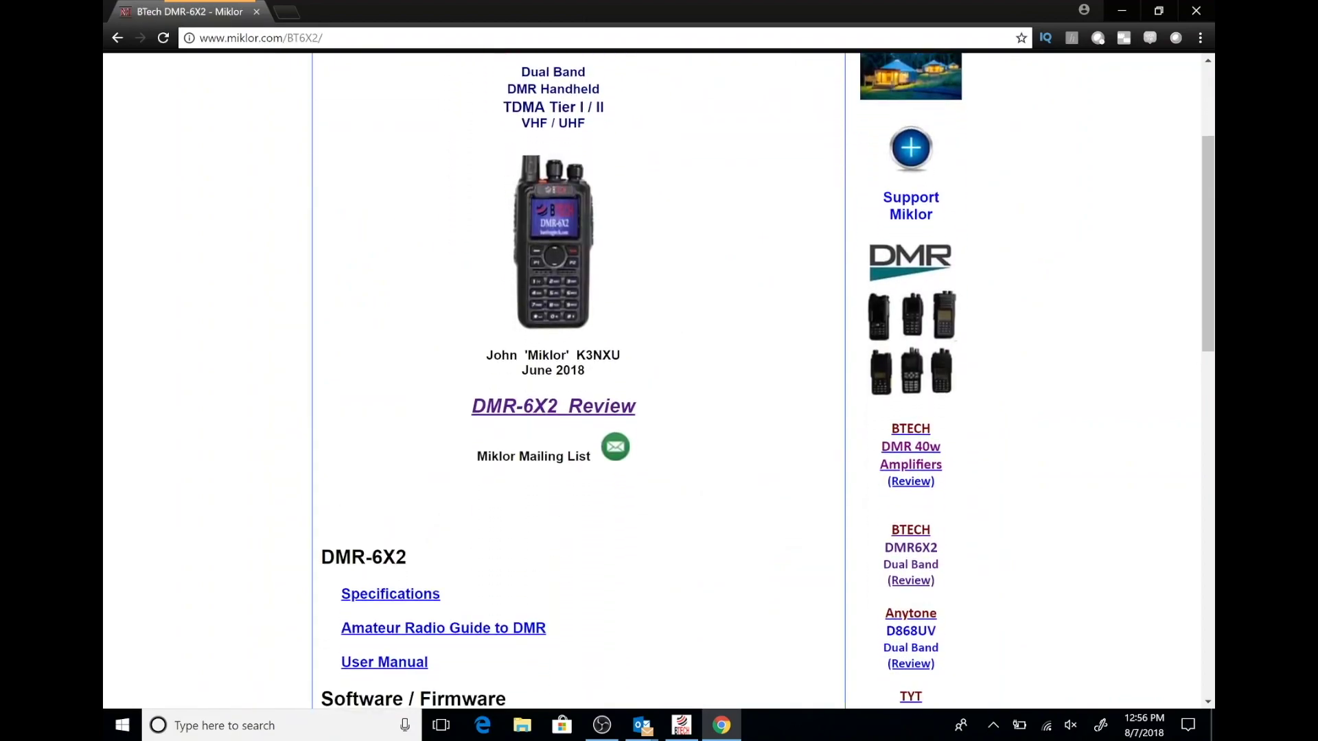
scroll(356, 564, down, 3)
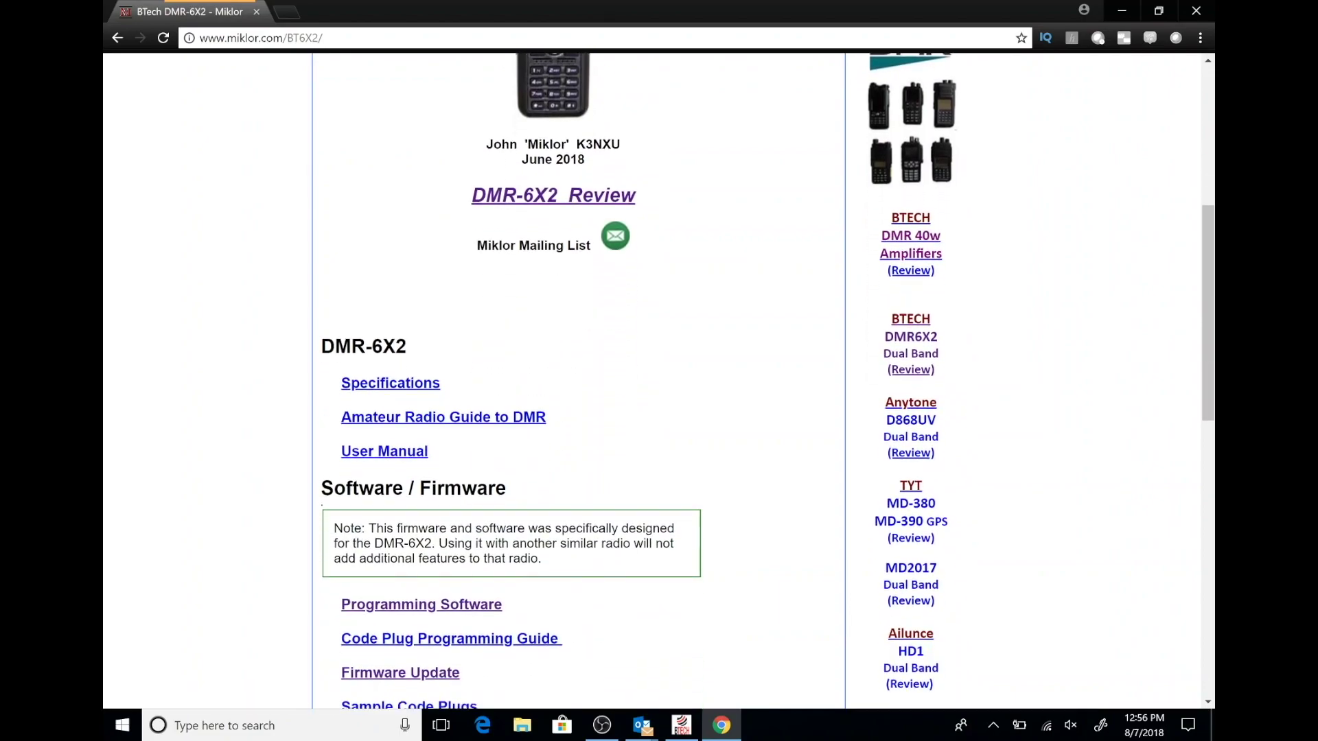
scroll(356, 564, down, 2)
scroll(358, 566, down, 1)
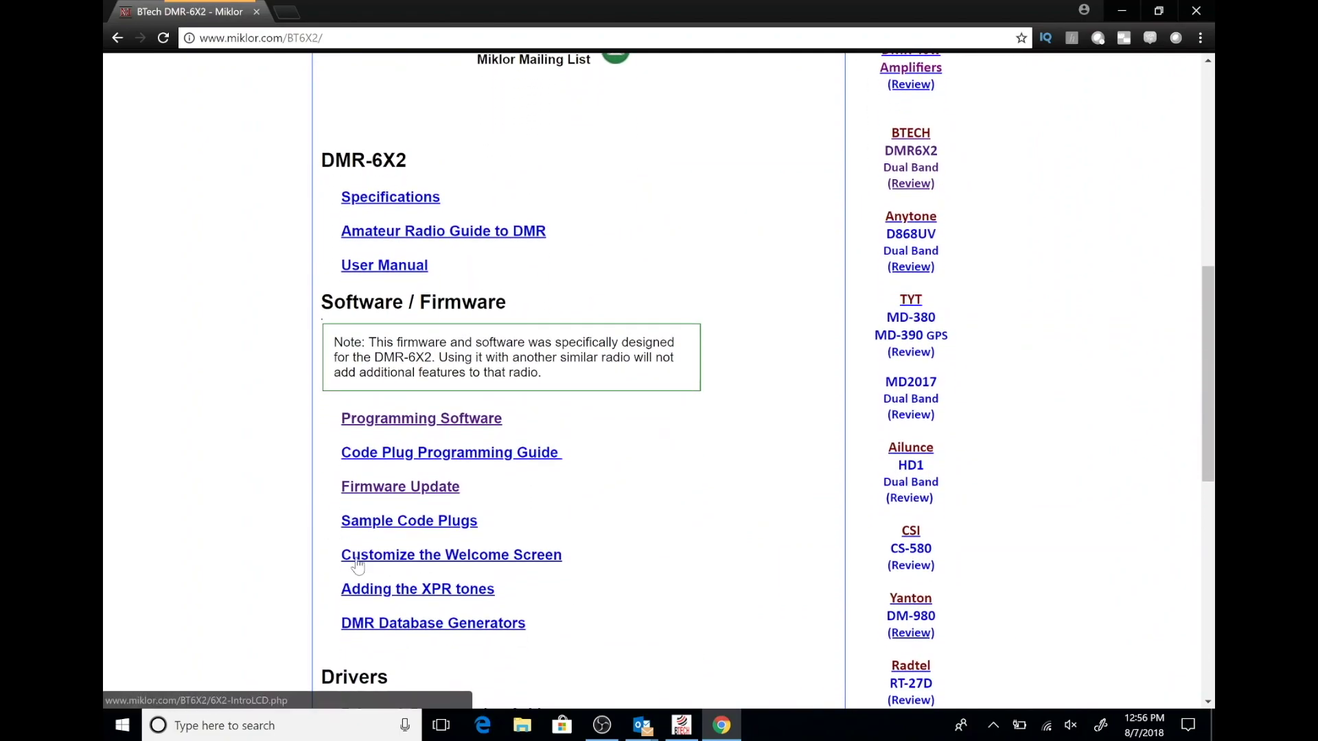
scroll(358, 566, down, 1)
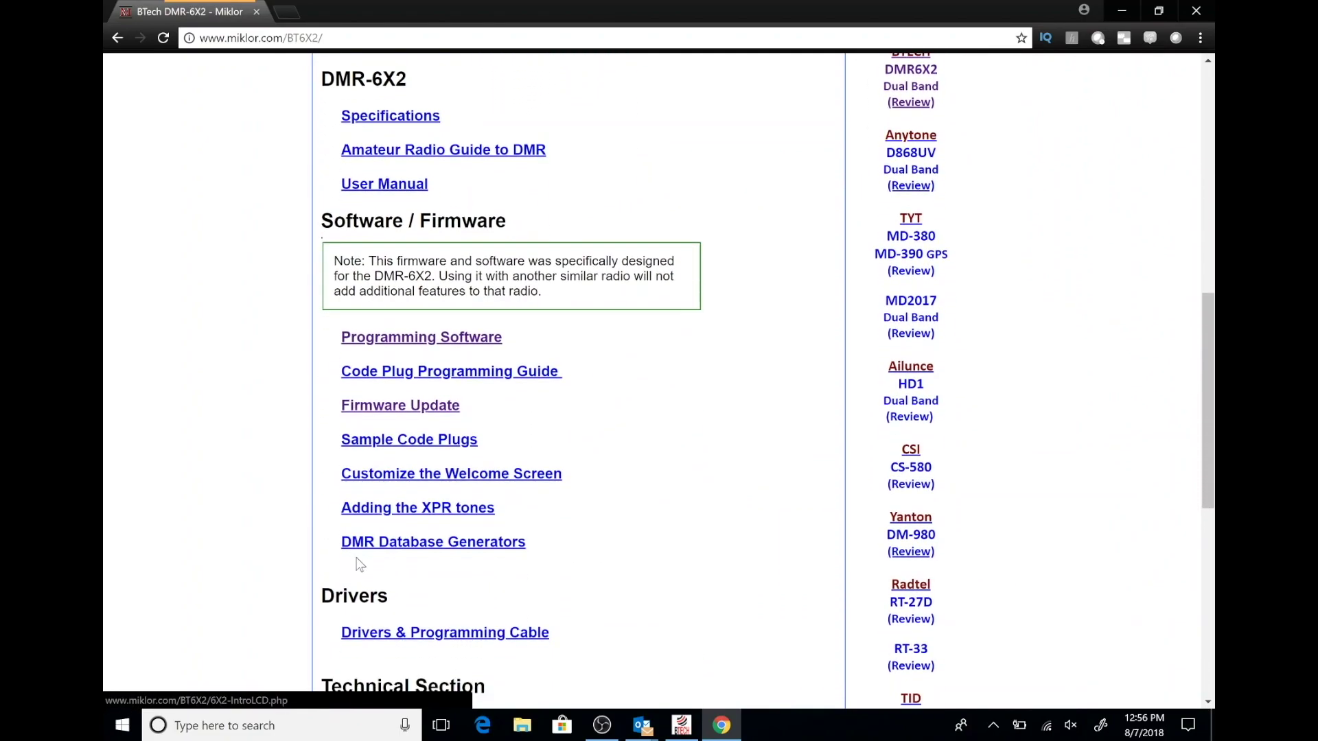
click(407, 442)
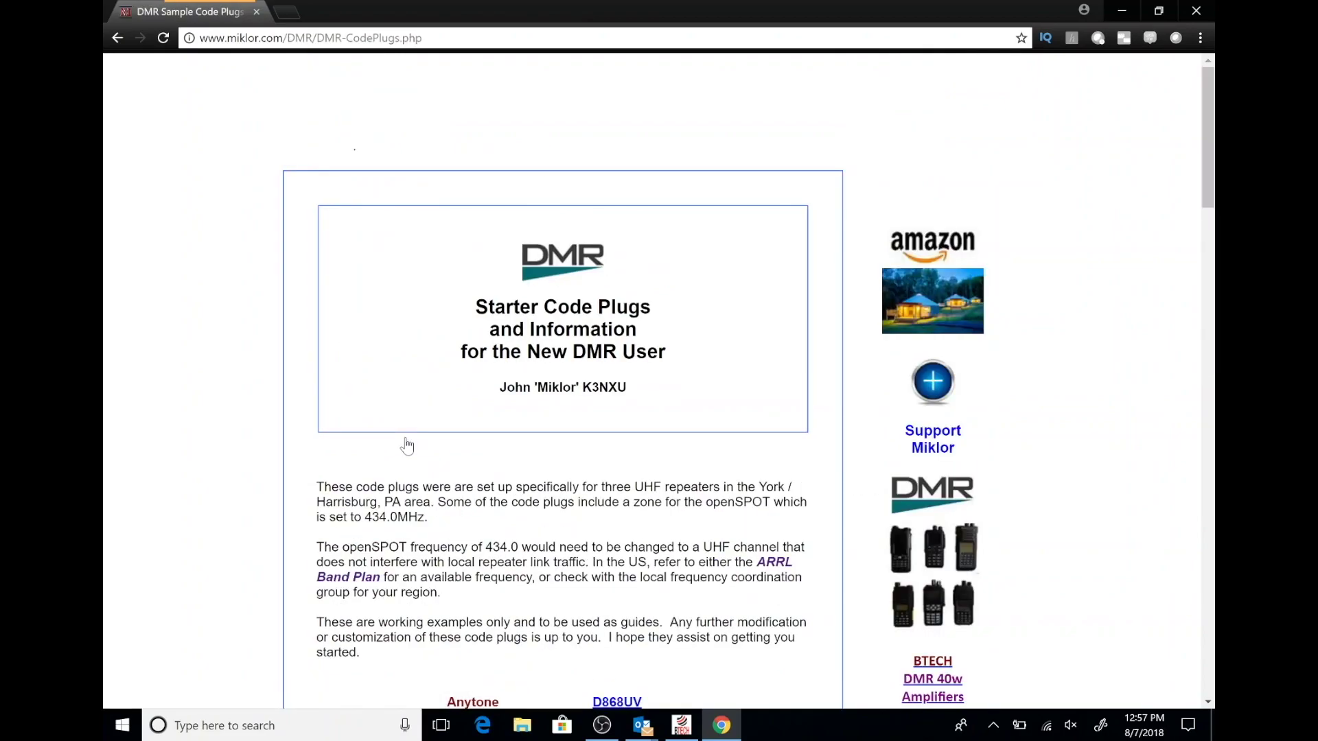
Download CP-Miklor-DMR-6X2.rdt from the BTECH DMR-6X2 link and return to the CPS
scroll(278, 625, down, 2)
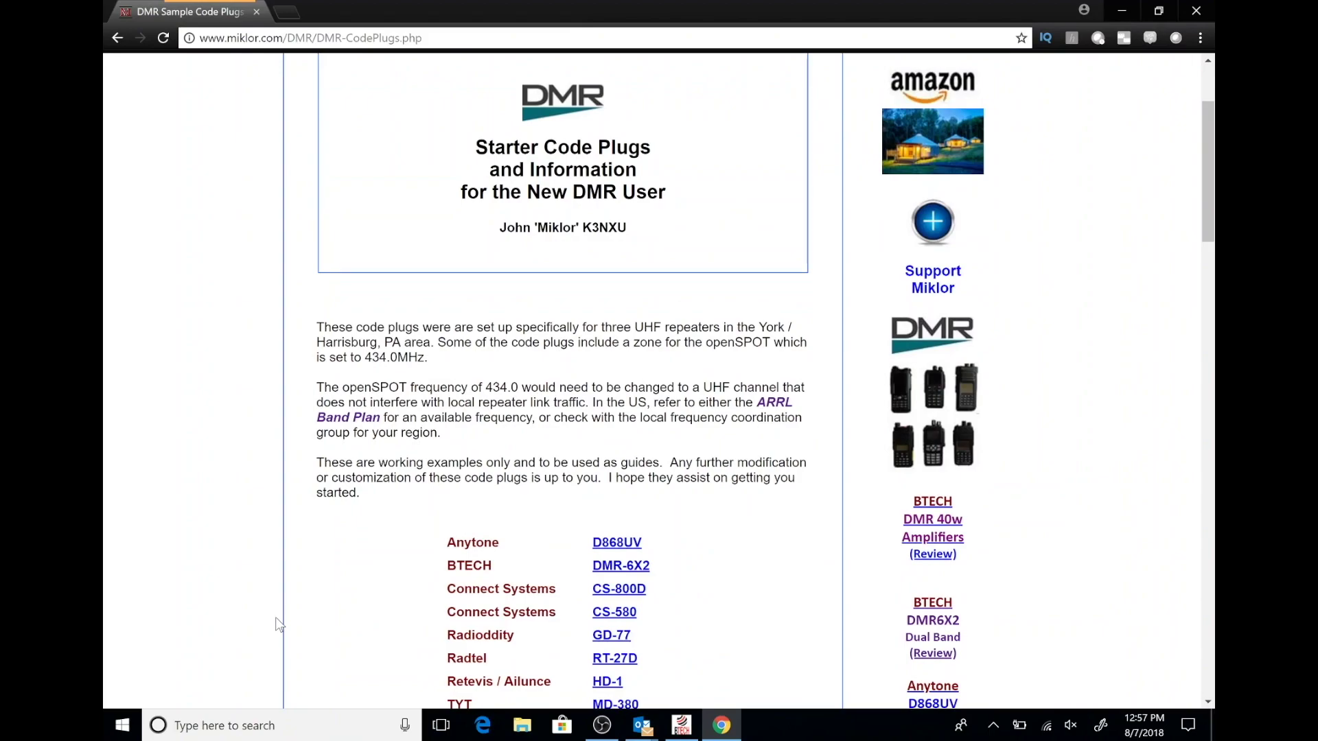
scroll(278, 625, down, 3)
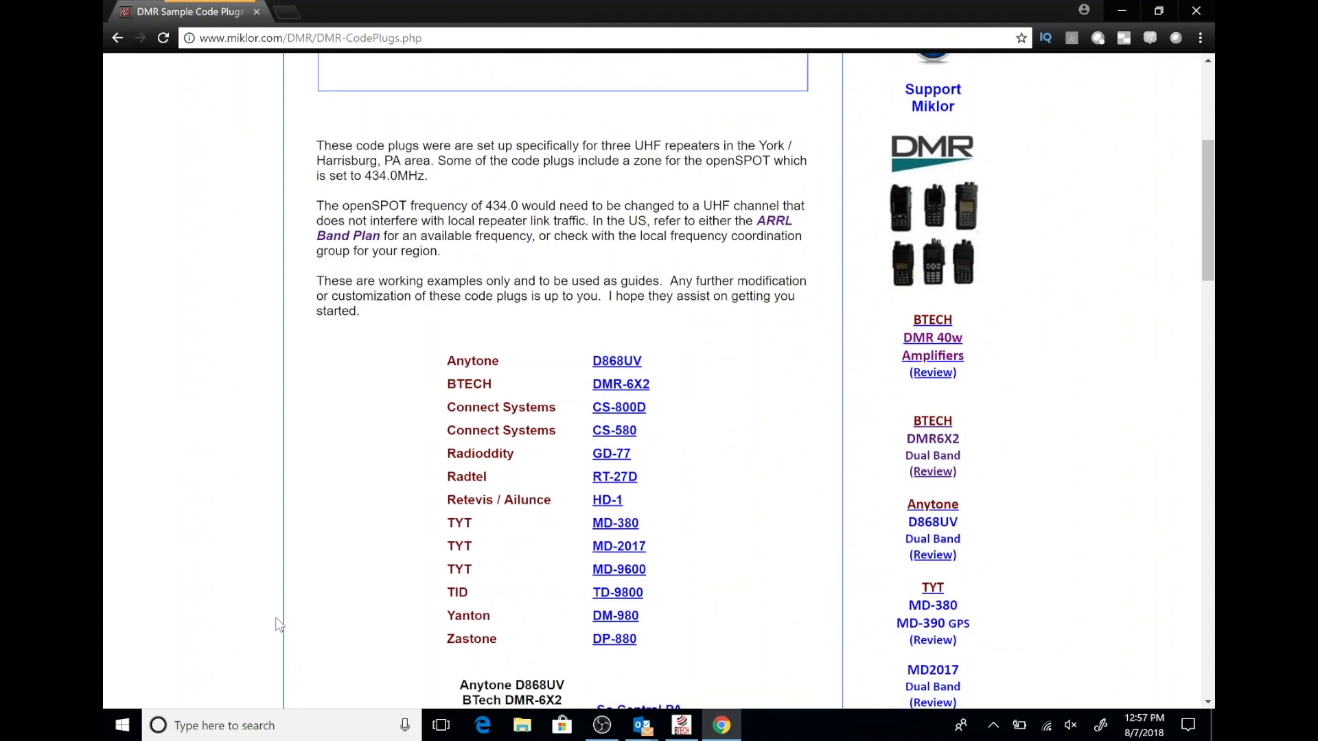
scroll(278, 625, down, 1)
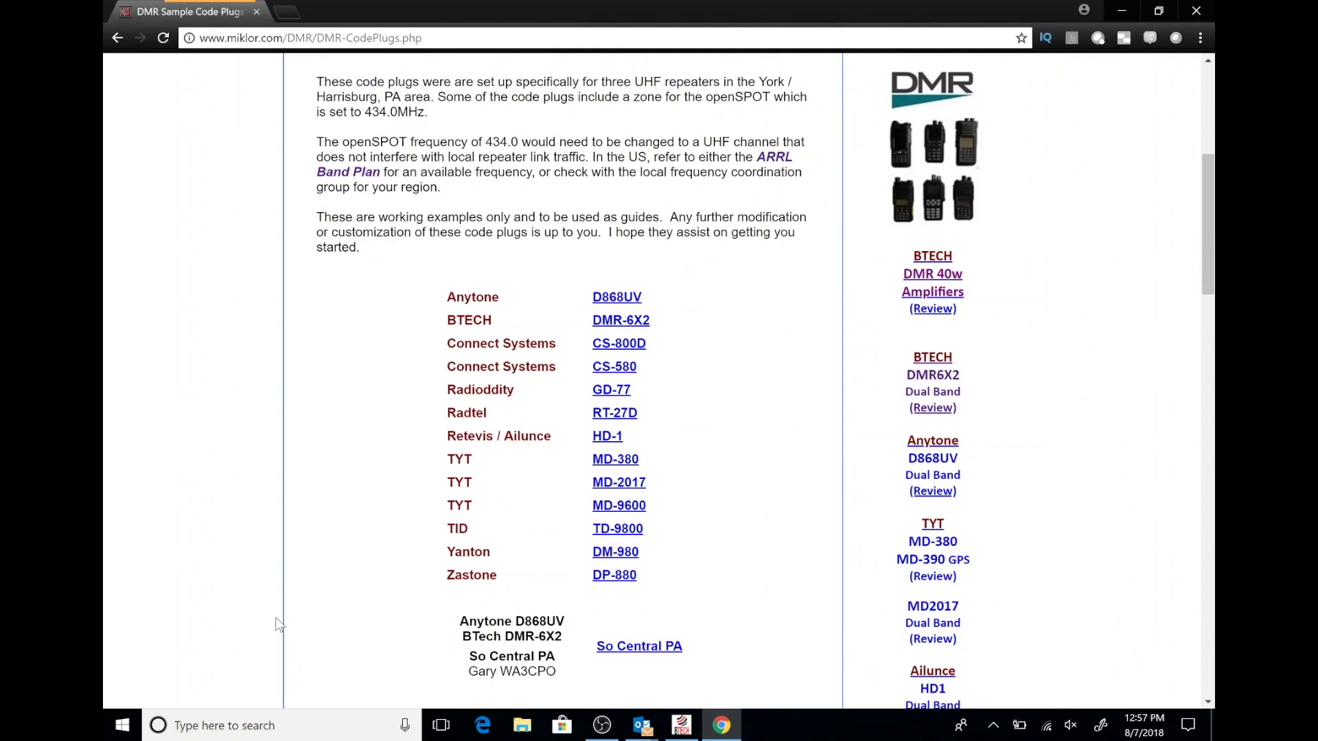
click(624, 325)
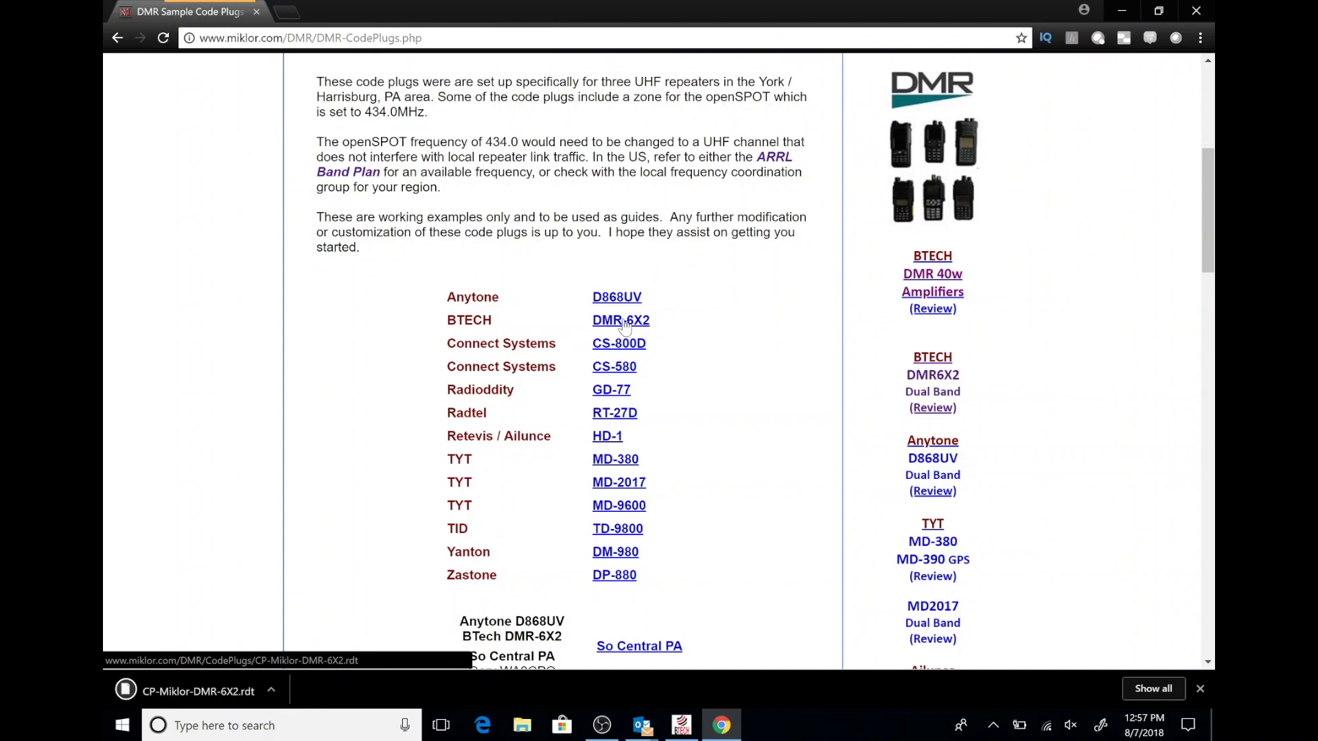
click(682, 727)
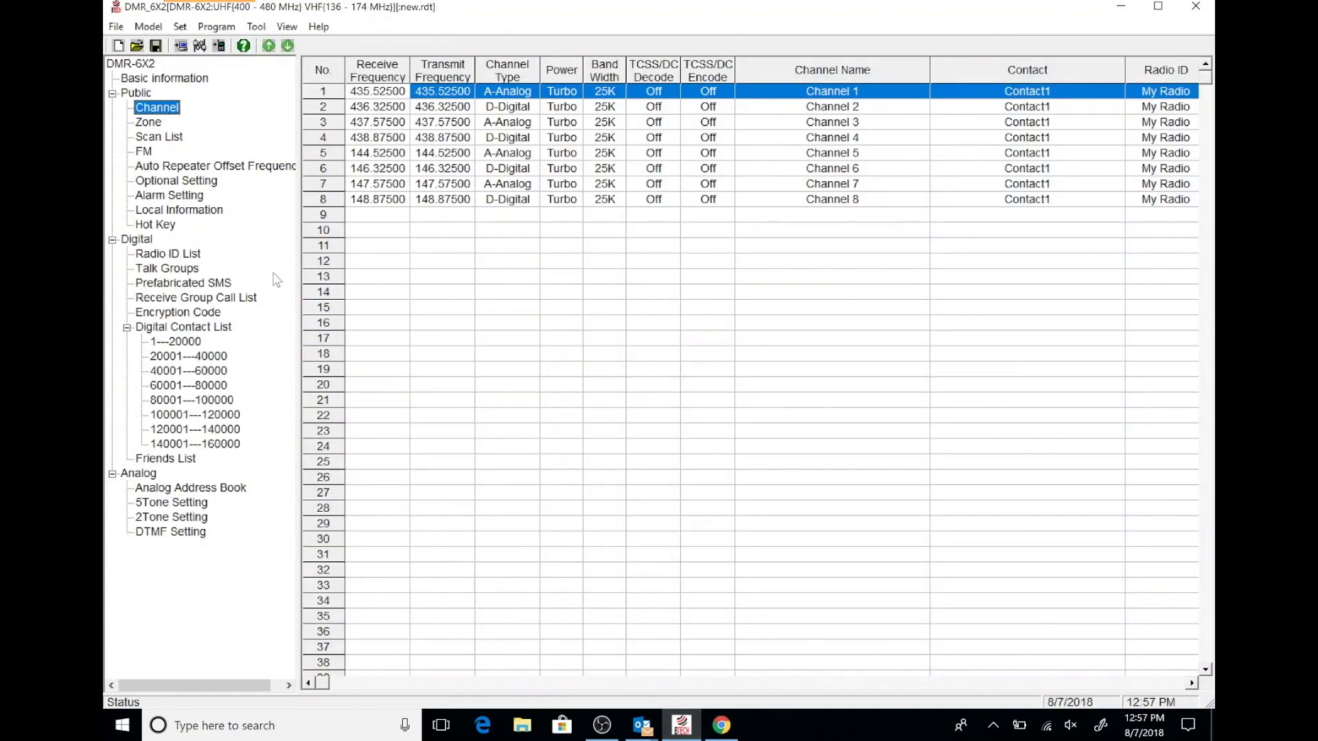
Open CP-Miklor-DMR-6X2.rdt from Config Files and acknowledge the Load File OK message
click(115, 29)
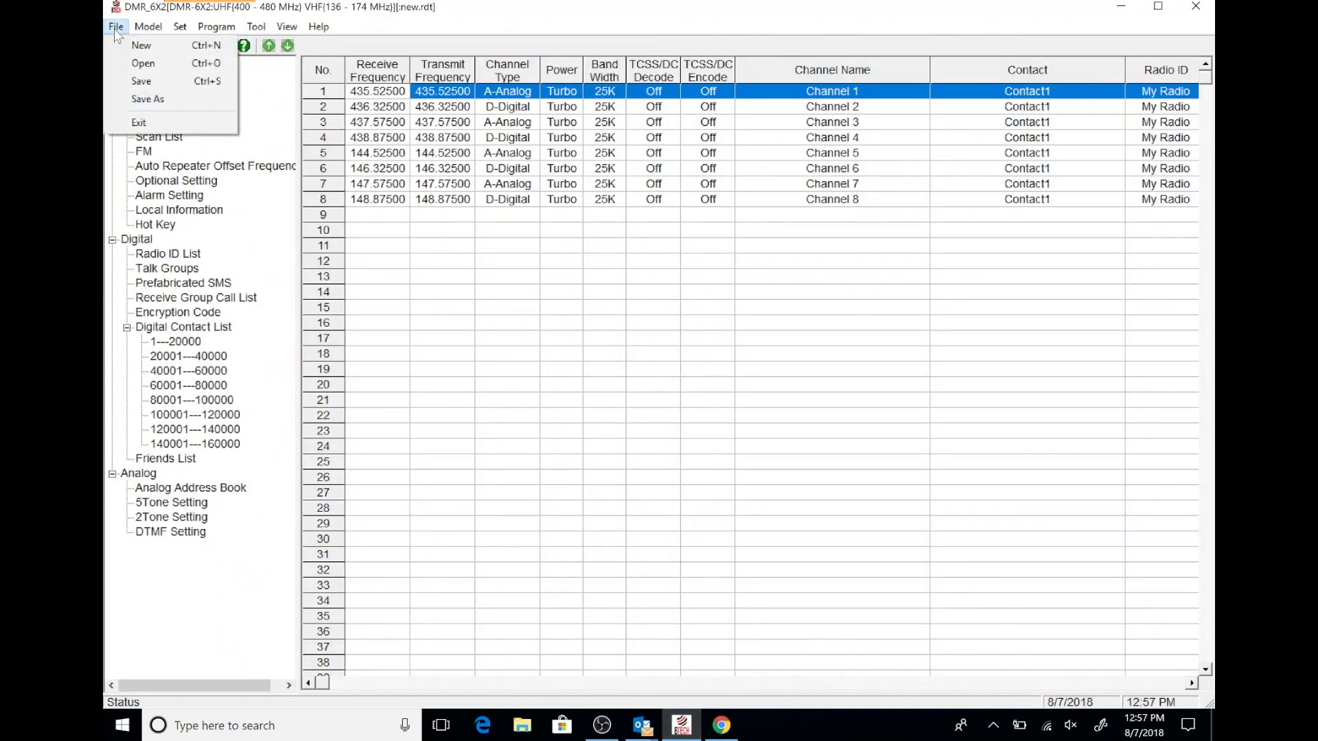
click(156, 60)
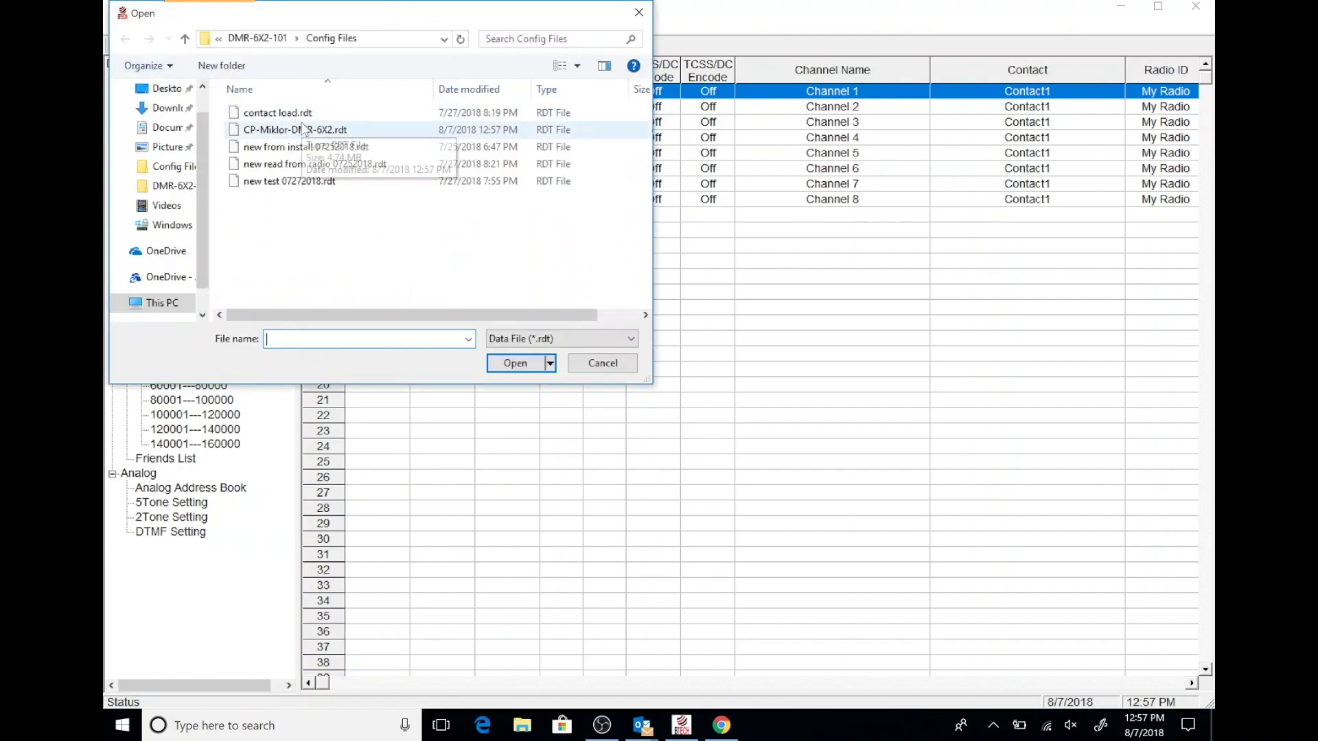
click(303, 129)
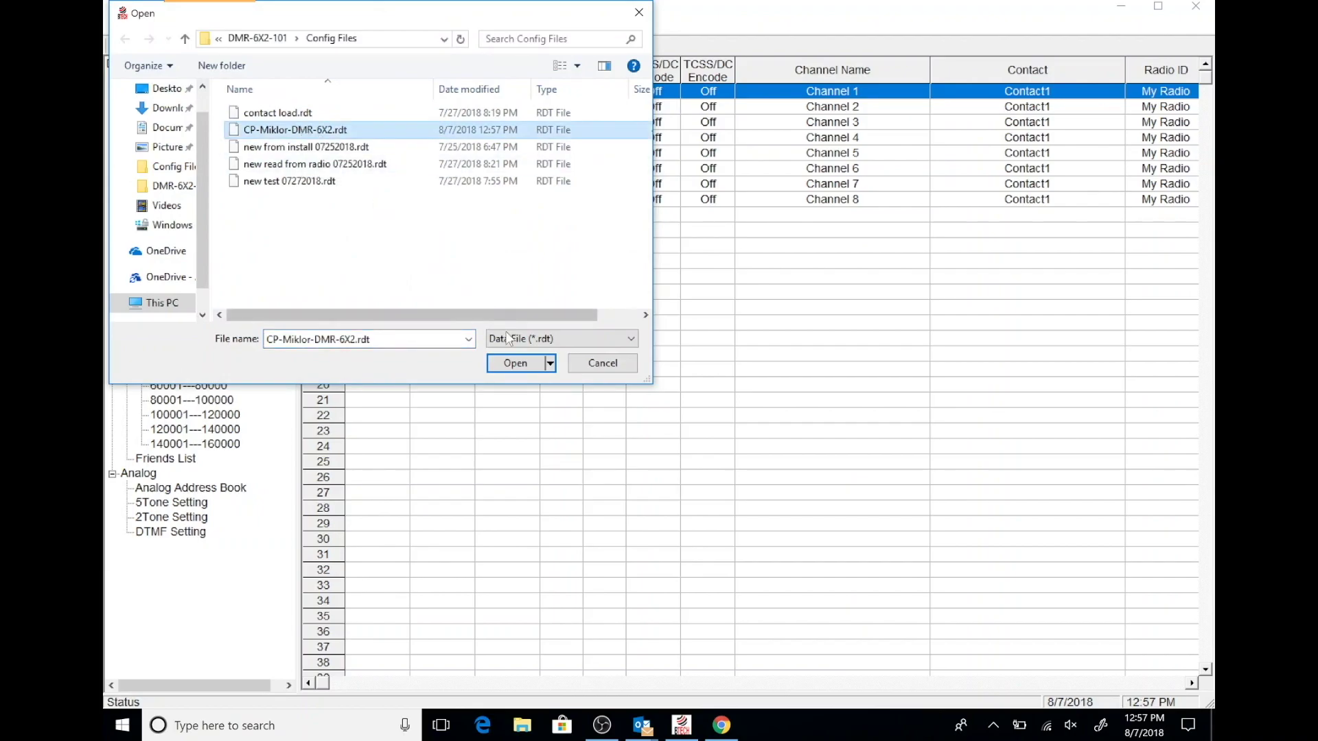
click(512, 362)
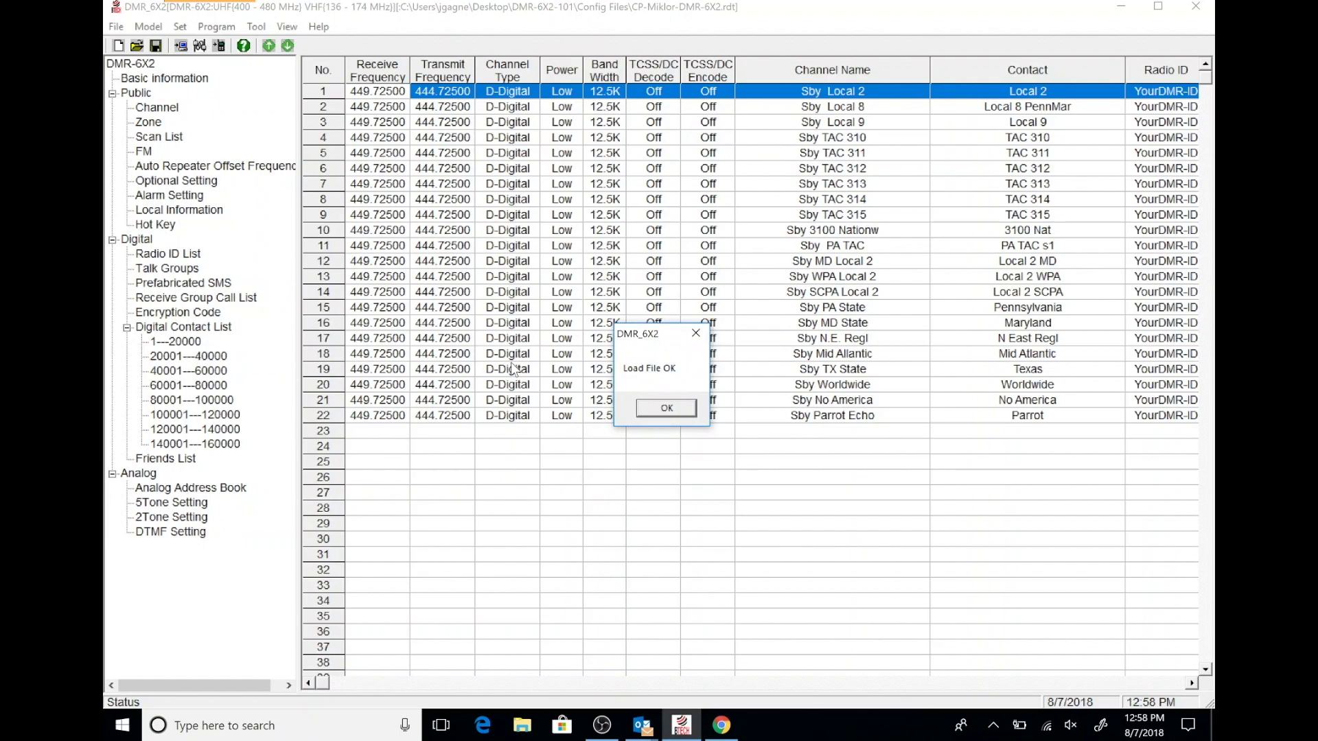
click(659, 410)
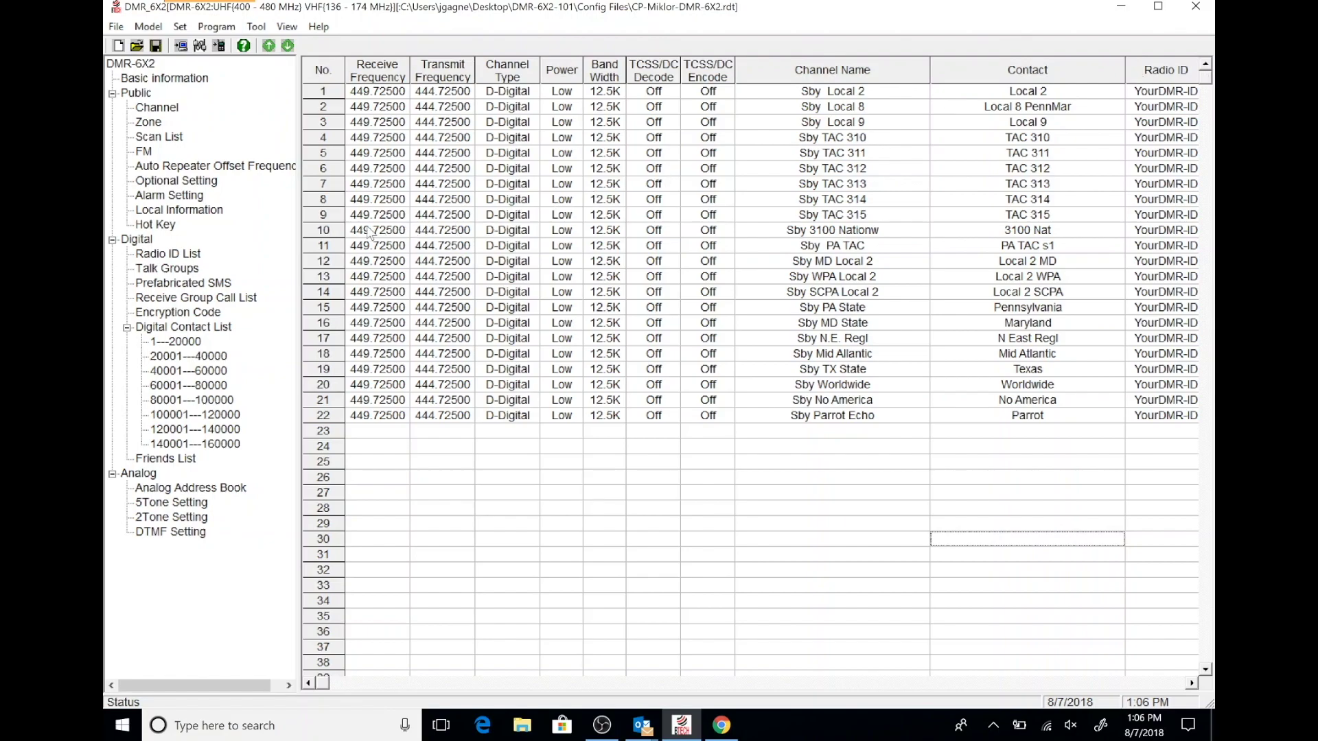
Inspect channel 10's settings, then step down past the Key and 434 MHz hotspot channels
click(326, 232)
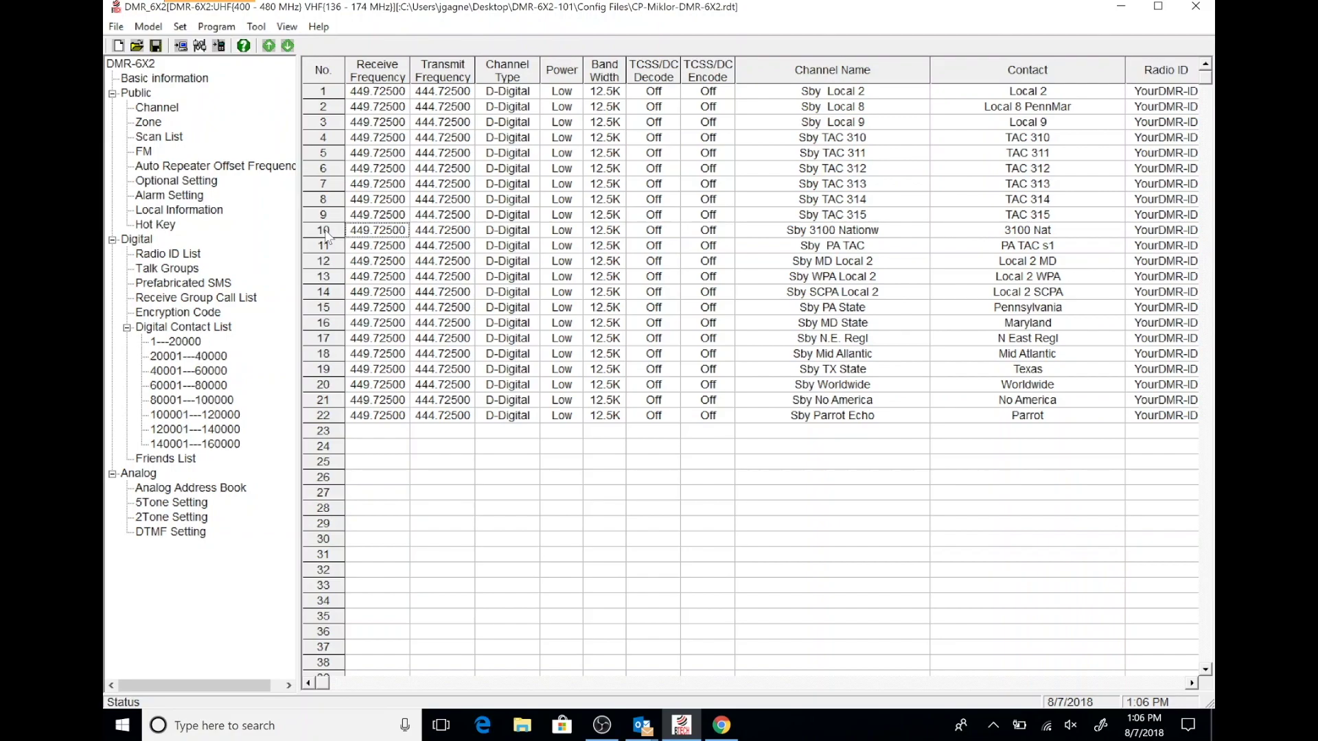
double_click(326, 233)
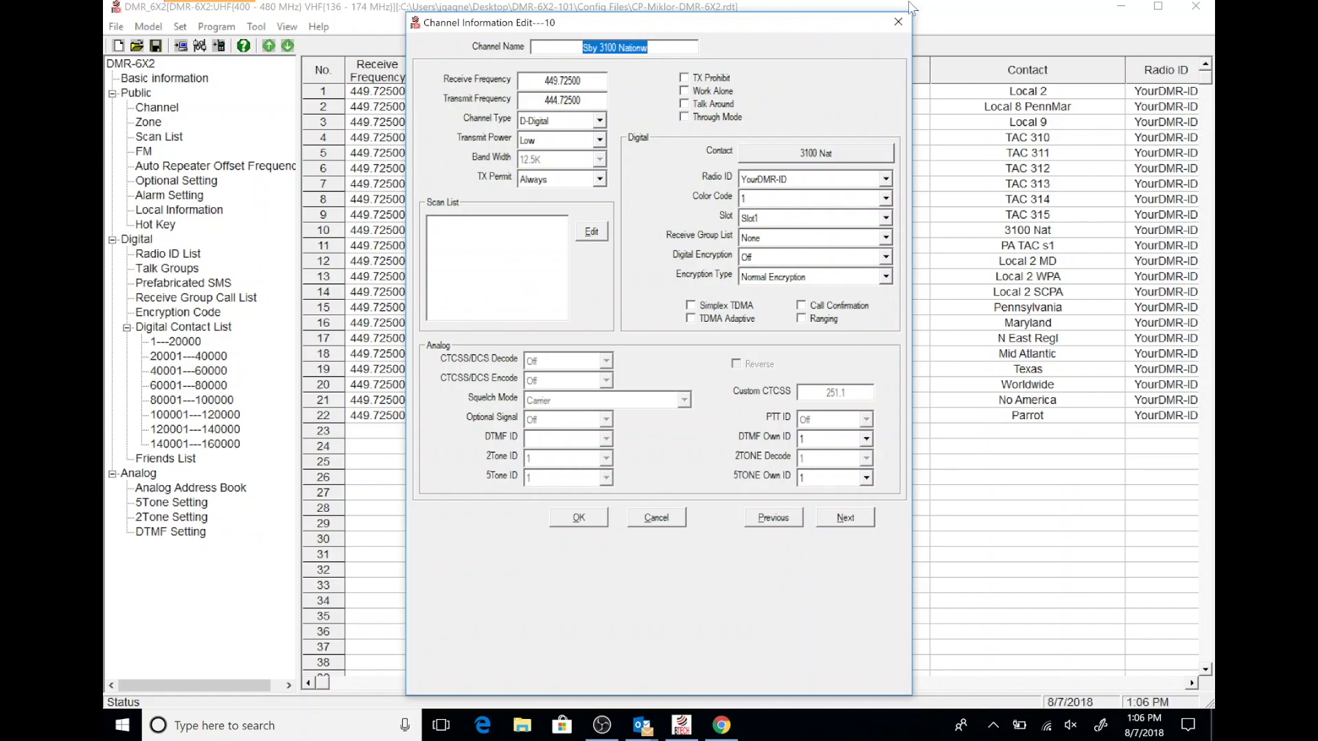
click(898, 21)
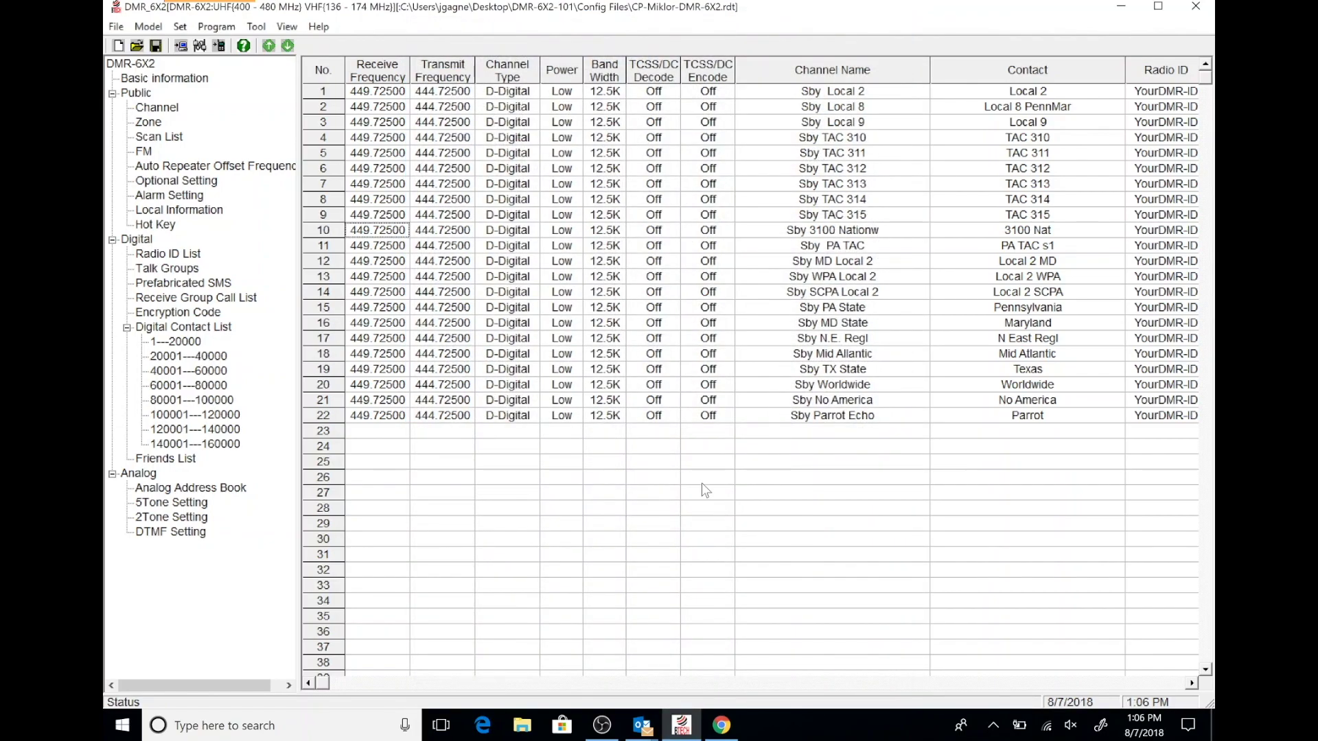
click(669, 451)
key(Down)
key(Down)
key(Down)
key(Down)
key(Down)
key(Down)
key(Down)
key(Down)
key(Down)
key(Down)
key(Down)
key(Down)
key(Down)
key(Down)
key(Down)
key(Down)
key(Down)
key(Down)
key(Down)
key(Down)
key(Down)
key(Down)
key(Down)
key(Down)
key(Down)
key(Down)
key(Down)
key(Down)
key(Down)
key(Down)
key(Down)
key(Down)
key(Down)
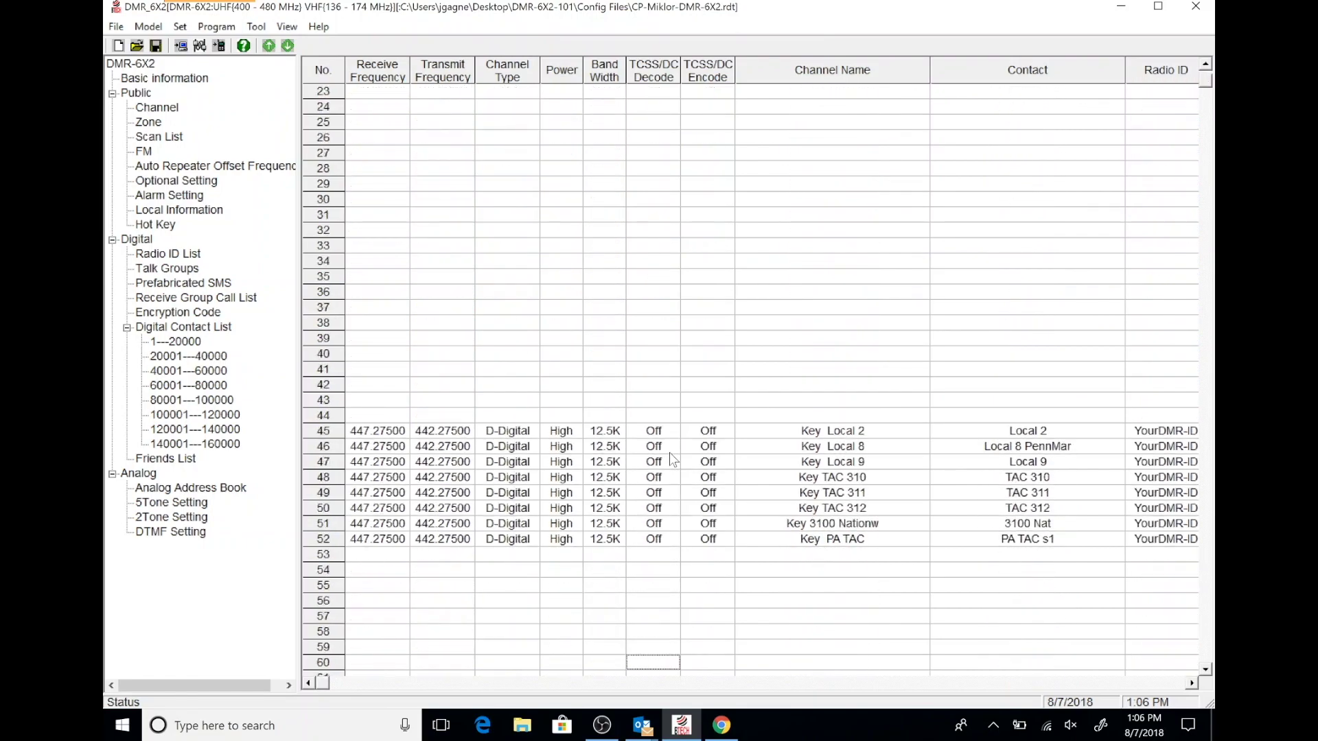
key(Down)
key(Down)
key(Down)
key(Down)
key(Down)
key(Down)
key(Down)
key(Down)
key(Down)
key(Down)
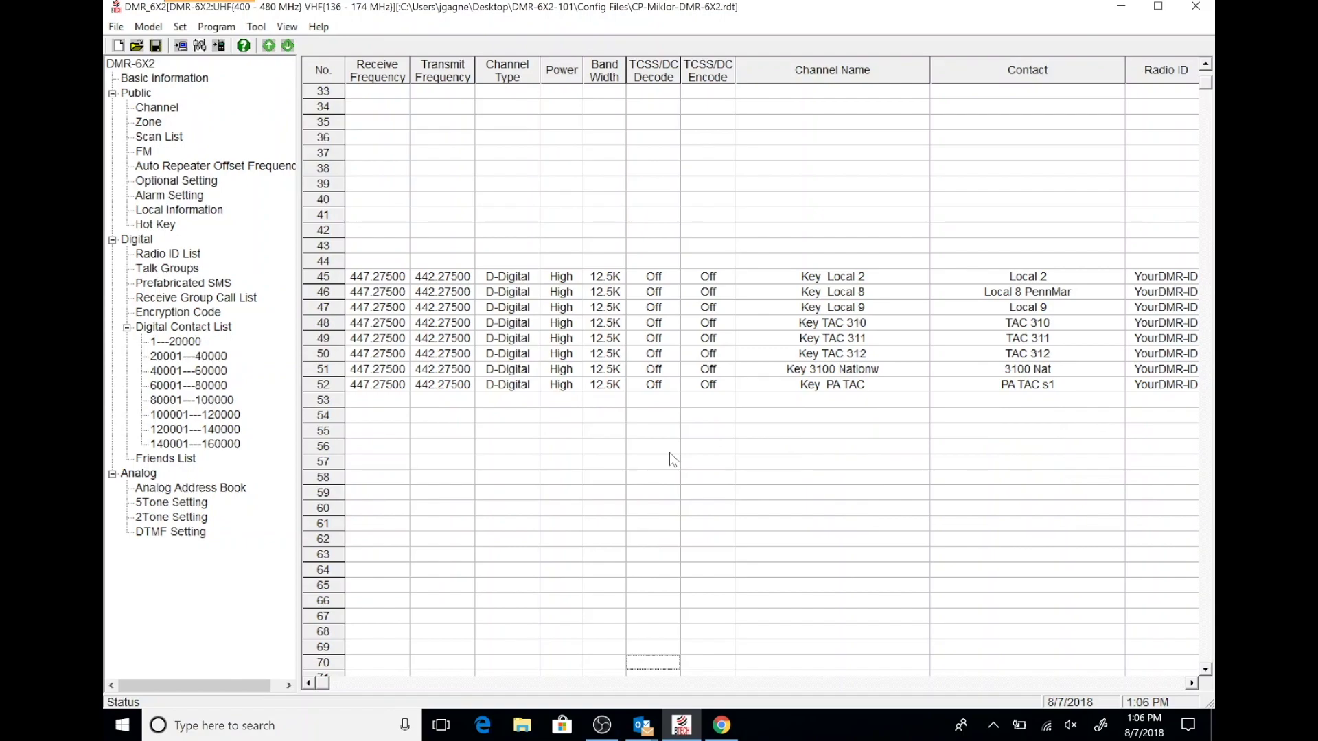
key(Down)
key(Down)
key(Down)
key(Down)
key(Down)
key(Down)
key(Down)
key(Down)
key(Down)
key(Down)
key(Down)
key(Down)
key(Down)
key(Down)
key(Down)
key(Down)
key(Down)
key(Down)
key(Down)
key(Down)
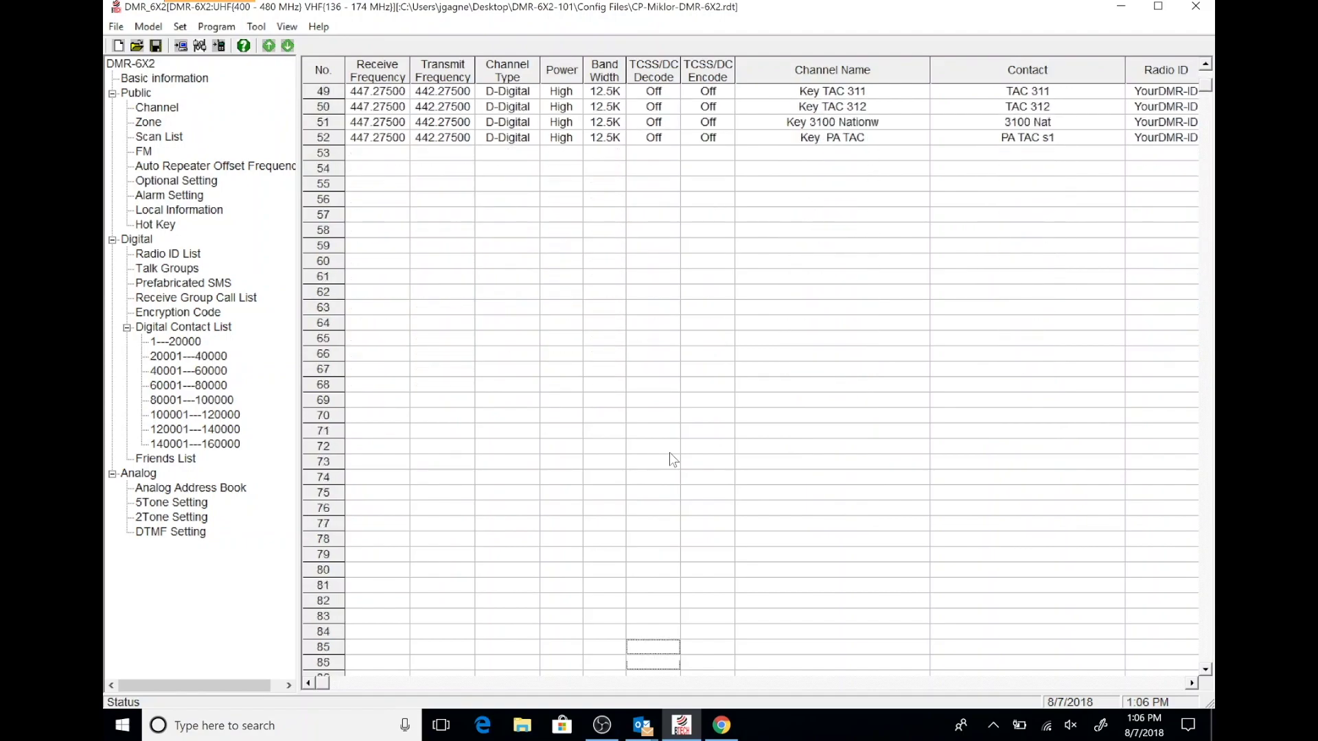
key(Down)
key(Down)
key(Down)
key(Down)
key(Down)
key(Down)
key(Down)
key(Down)
key(Down)
key(Down)
key(Down)
key(Down)
key(Down)
key(Down)
key(Down)
key(Down)
key(Down)
key(Down)
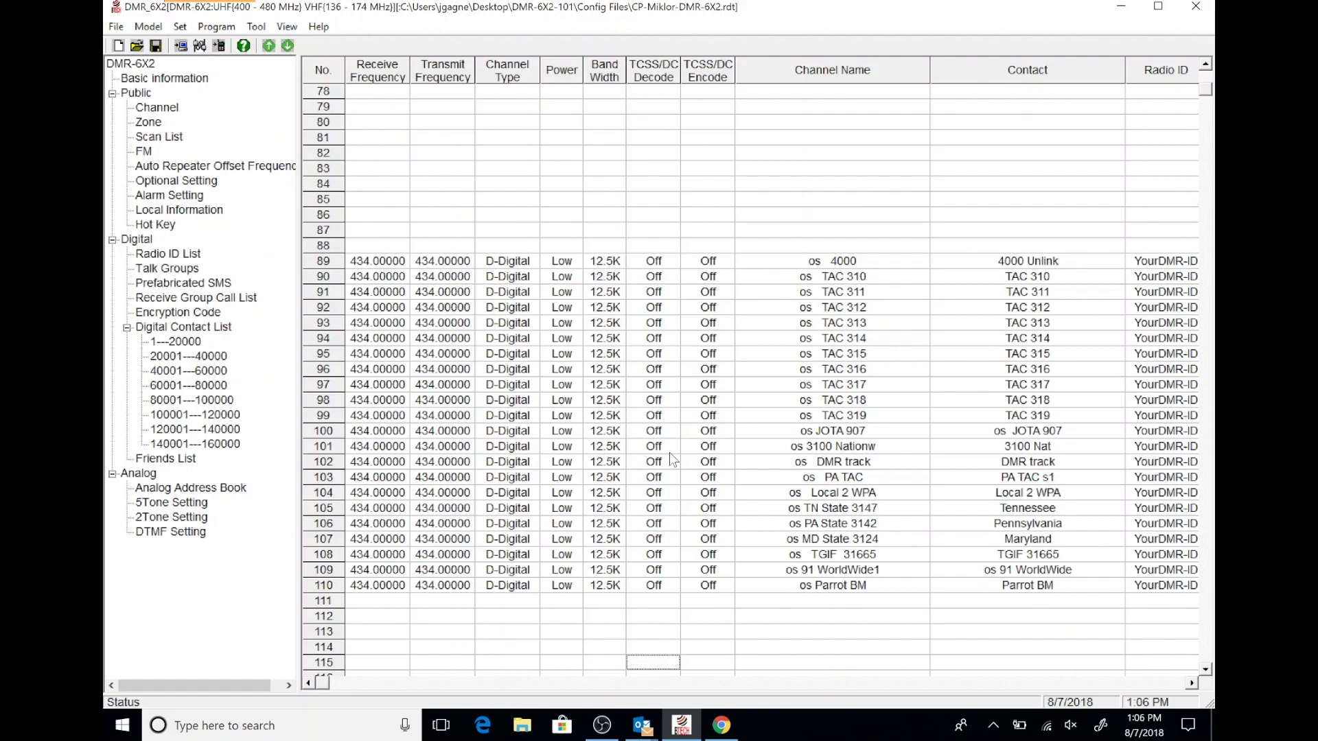
Scroll to rows 164–183 and open the 146.52 simplex channel 164's settings
scroll(669, 452, down, 6)
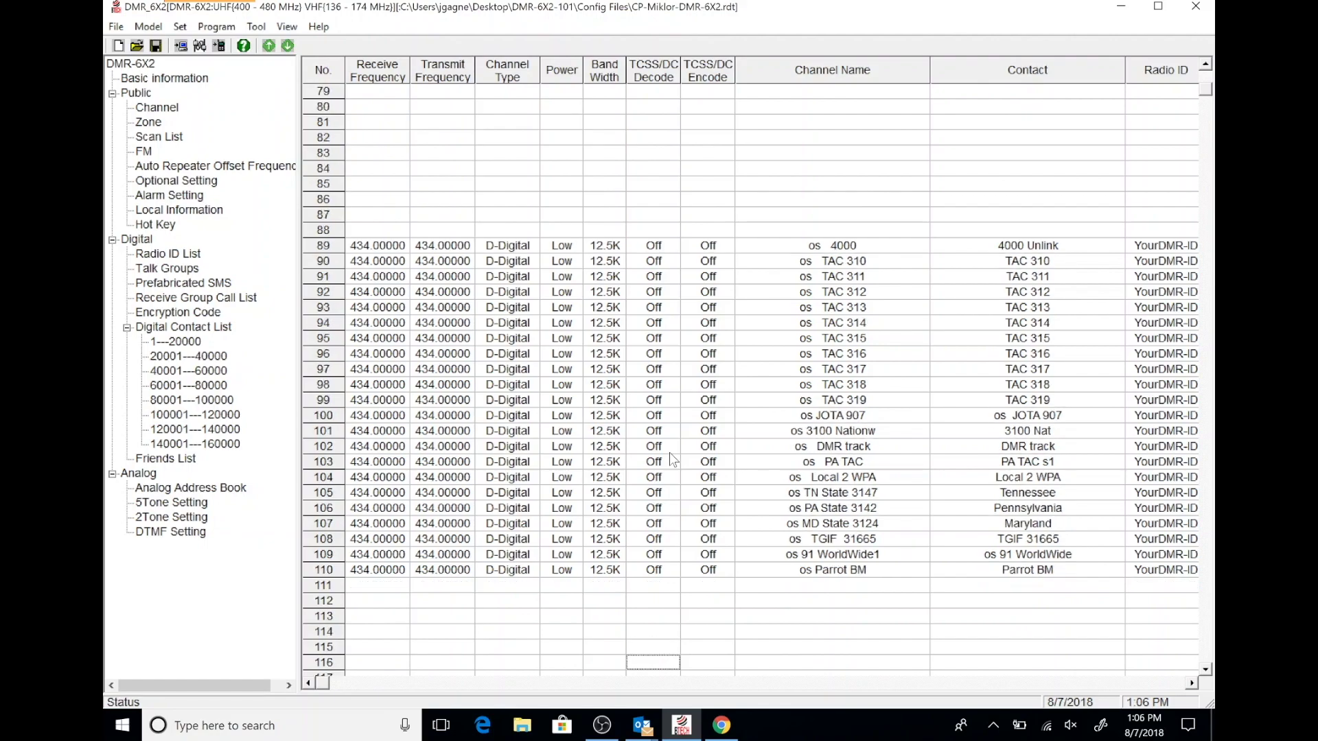
scroll(670, 455, down, 4)
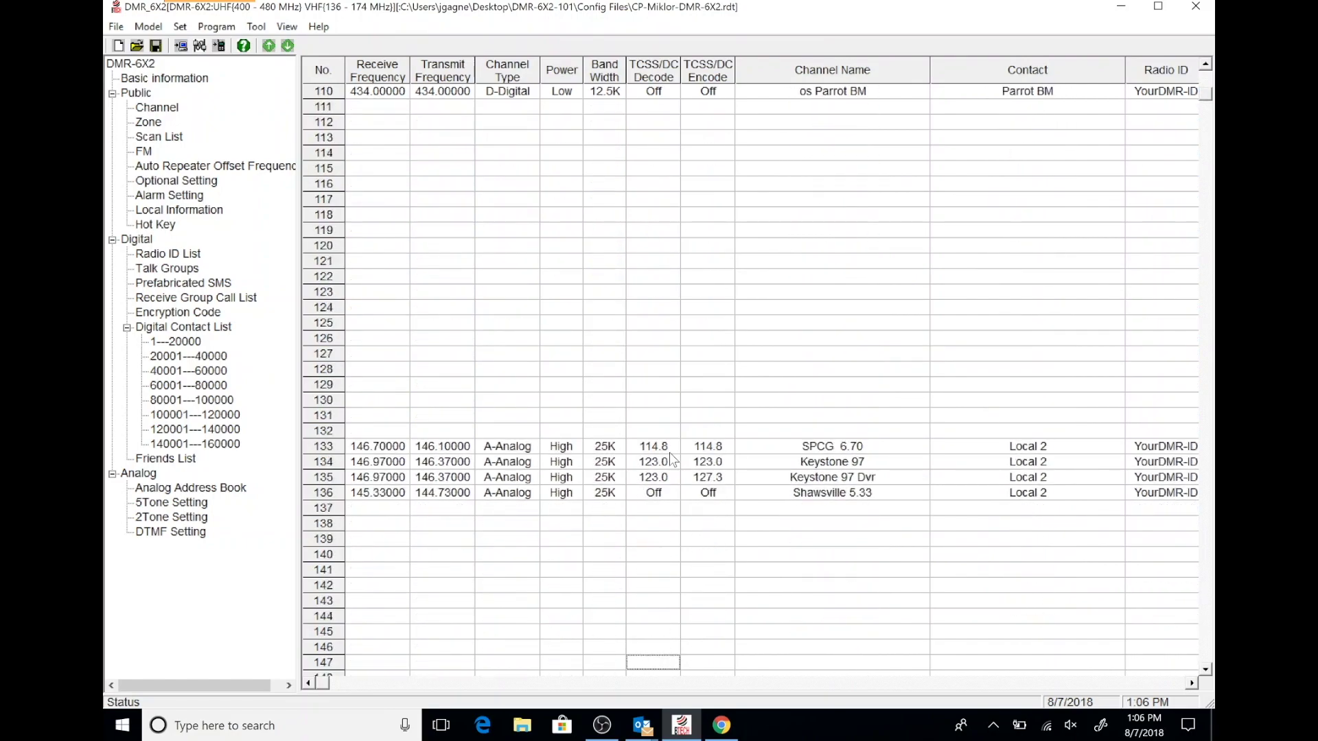
scroll(670, 451, down, 2)
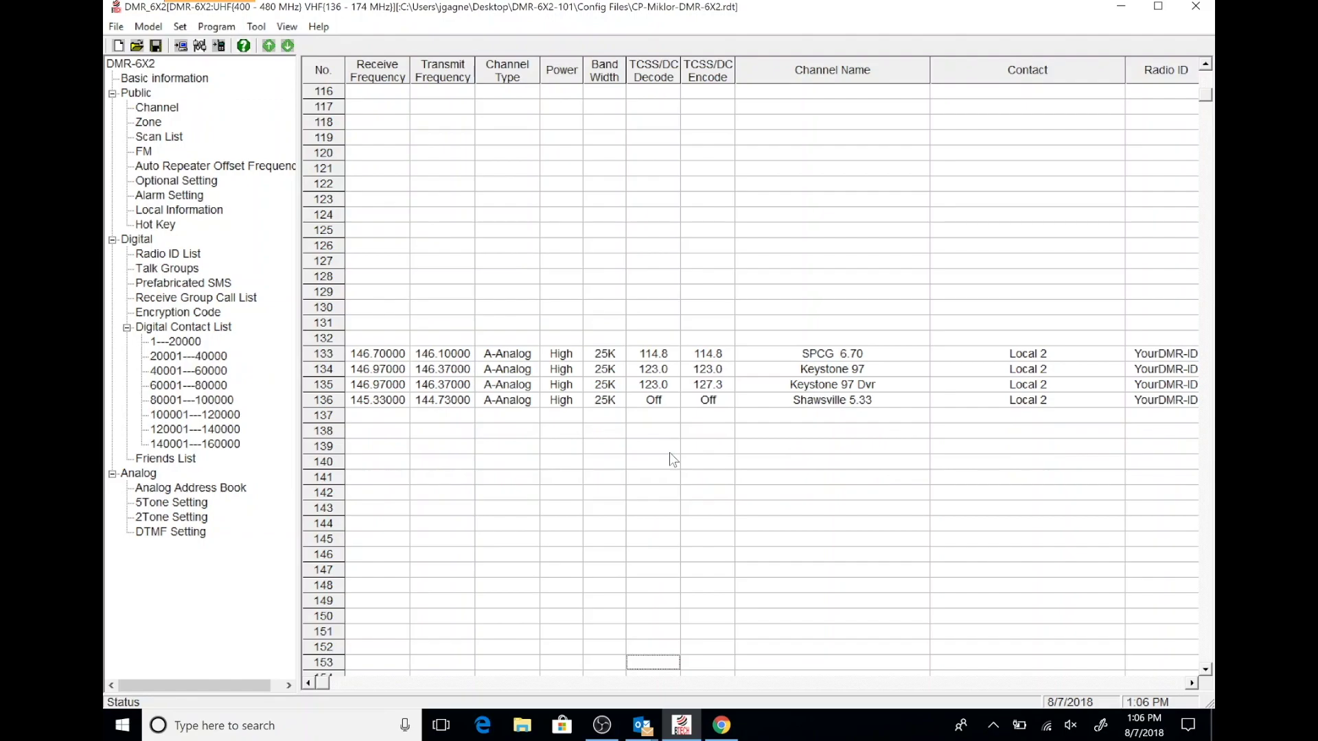
scroll(669, 451, down, 8)
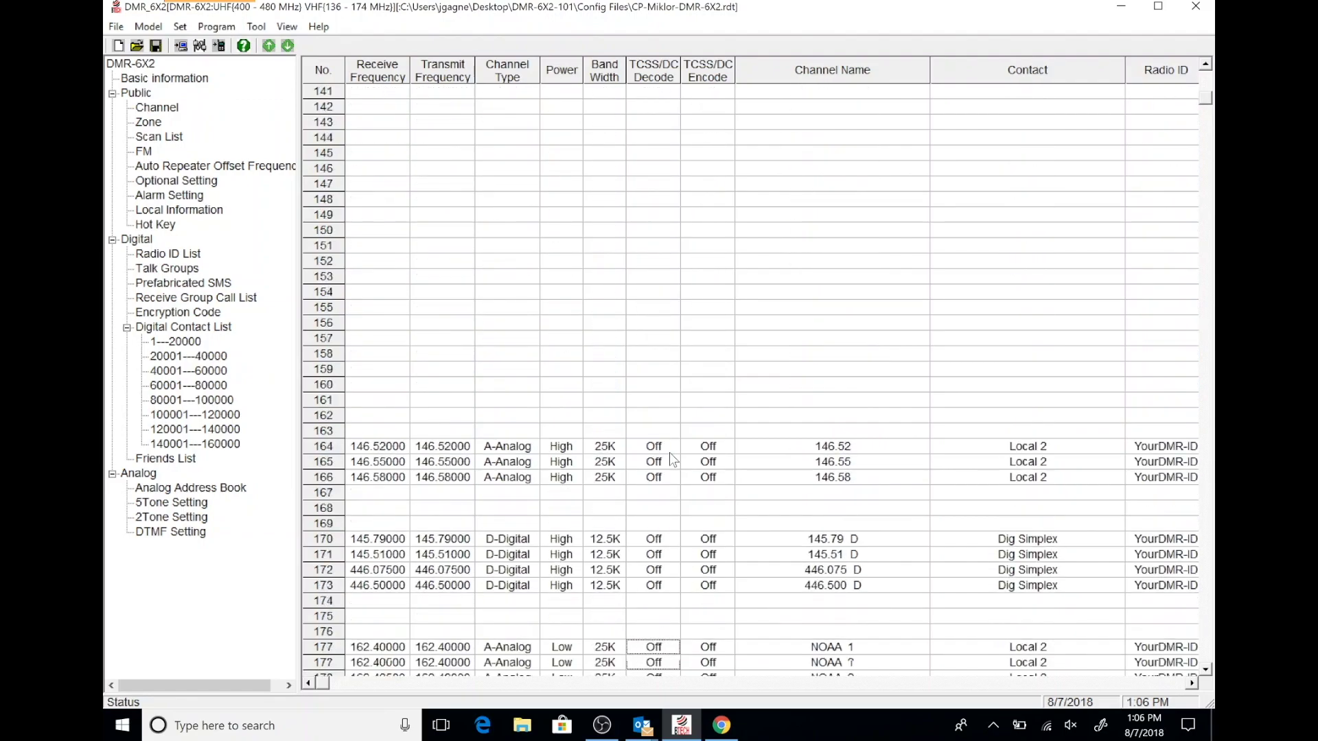
scroll(669, 452, down, 2)
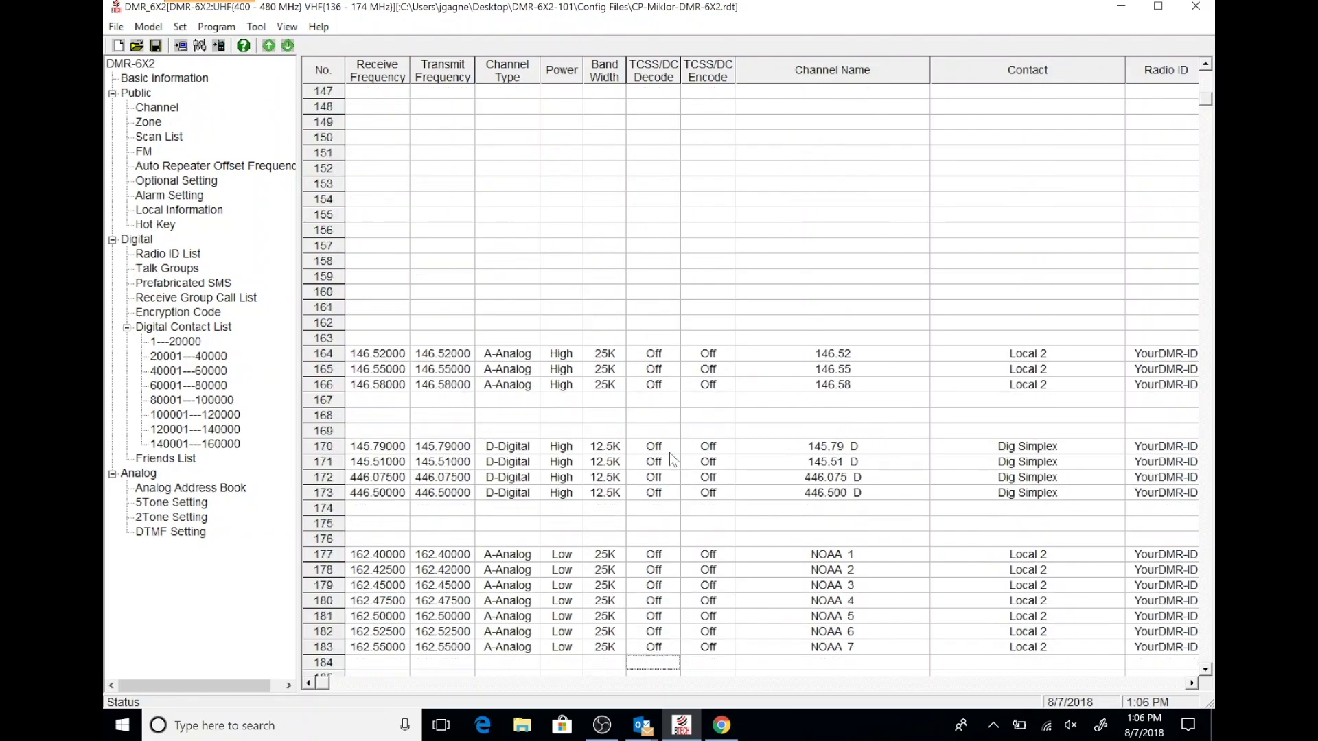
scroll(669, 451, down, 2)
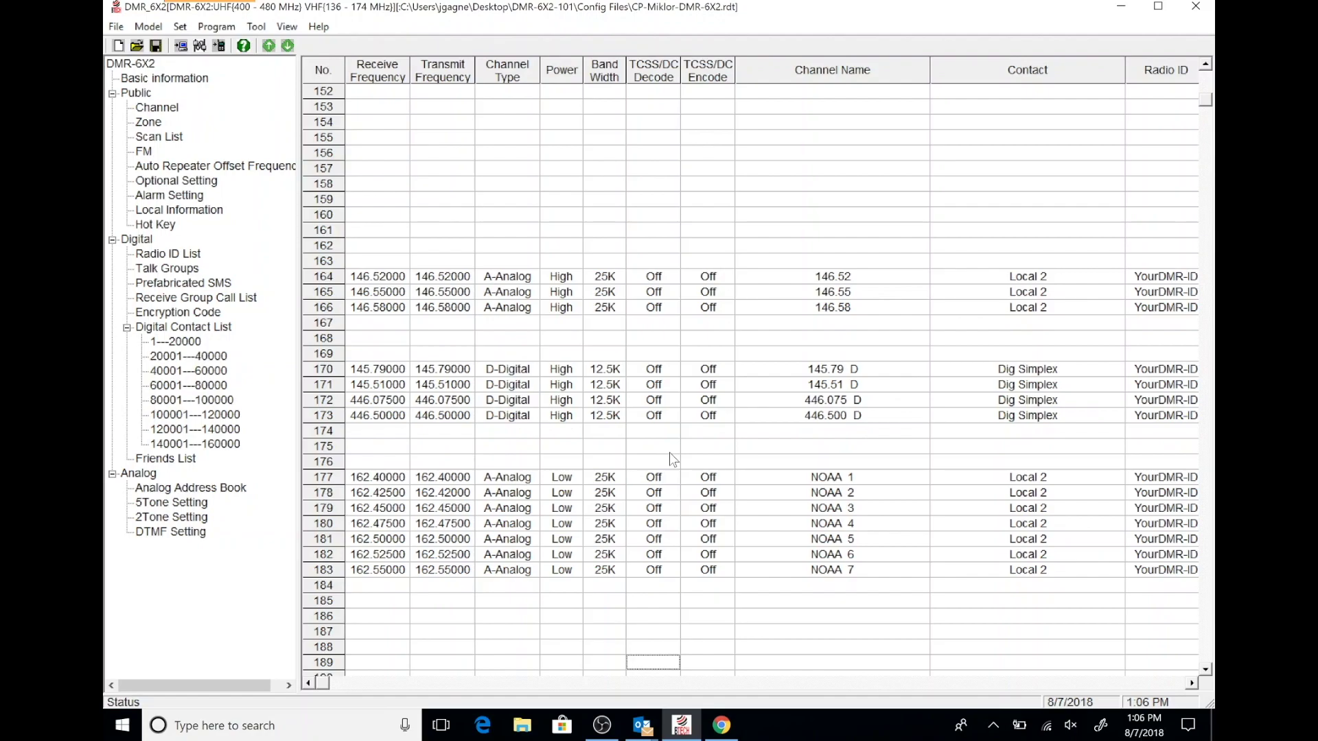
click(322, 277)
double_click(322, 277)
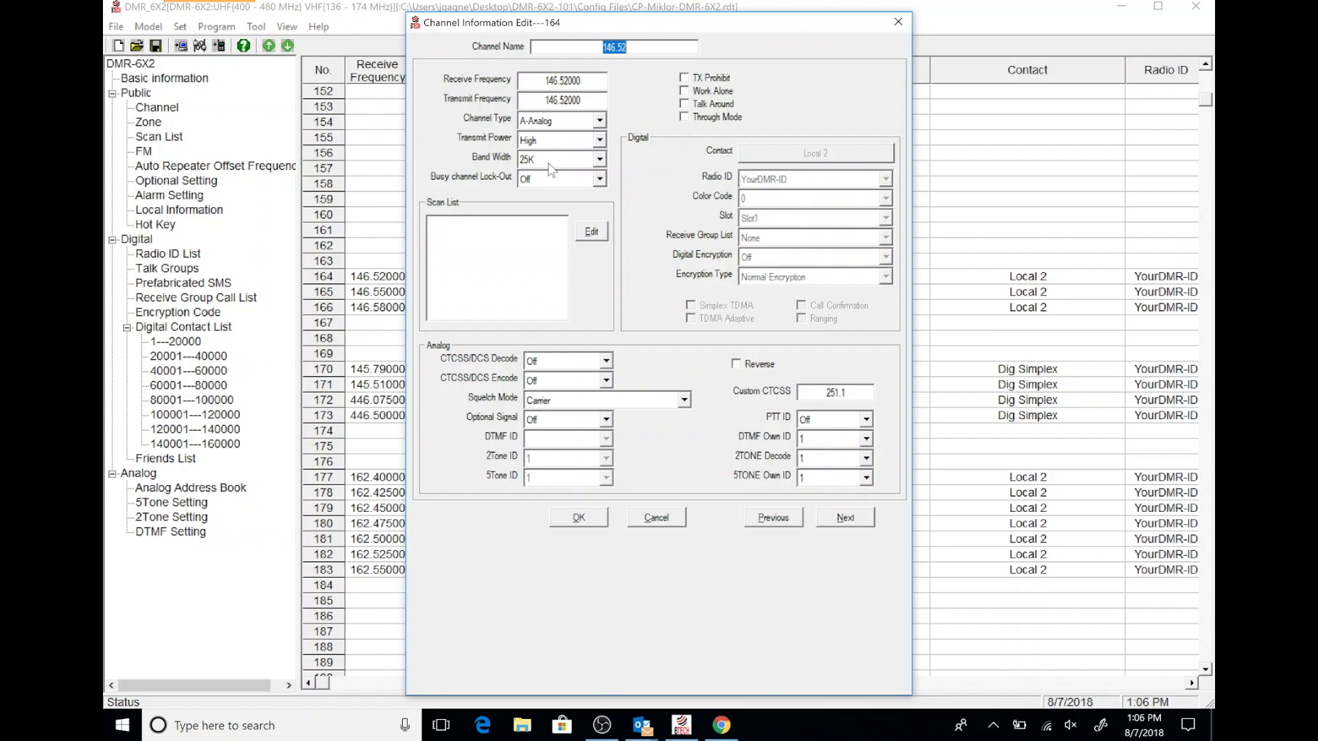
Close channel 164's settings (146.52, A-Analog, High power, 25K) with OK
click(565, 517)
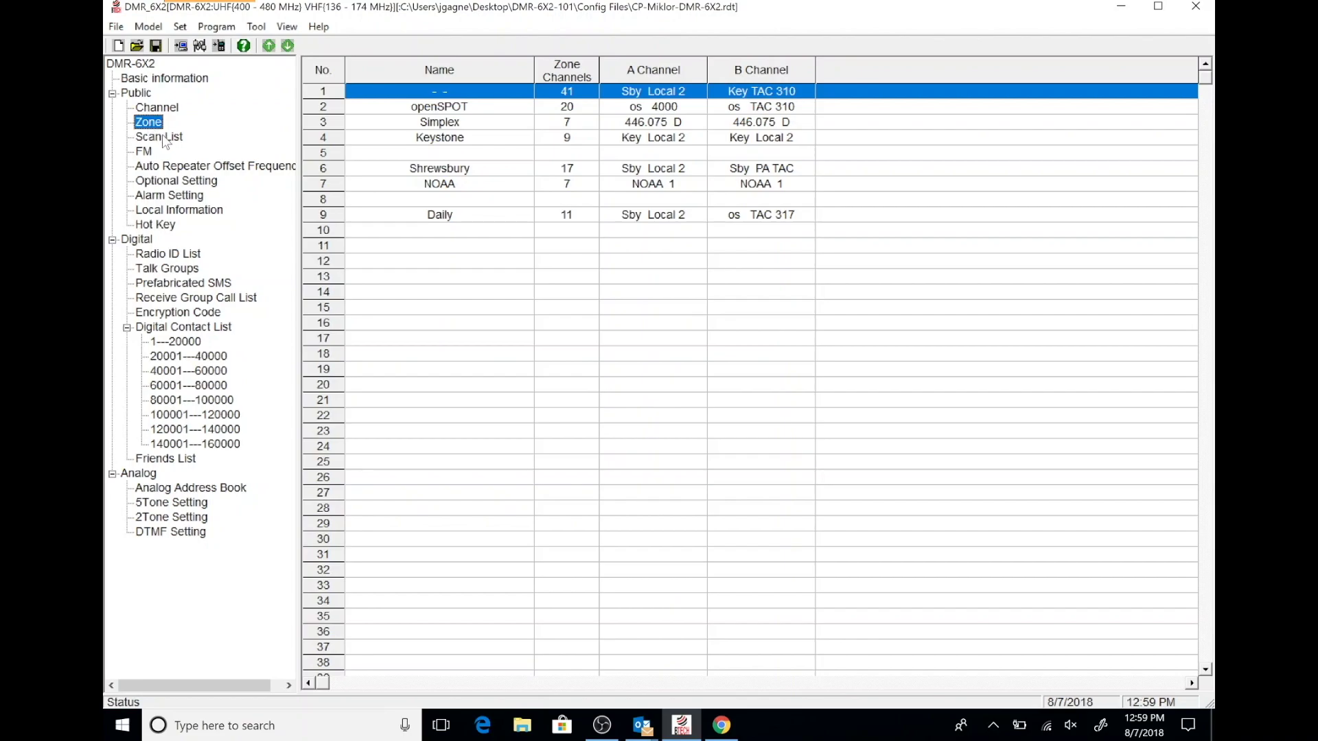
Check the scan lists and the 600.00 KHz and 5.00000 MHz auto repeater offsets
click(164, 142)
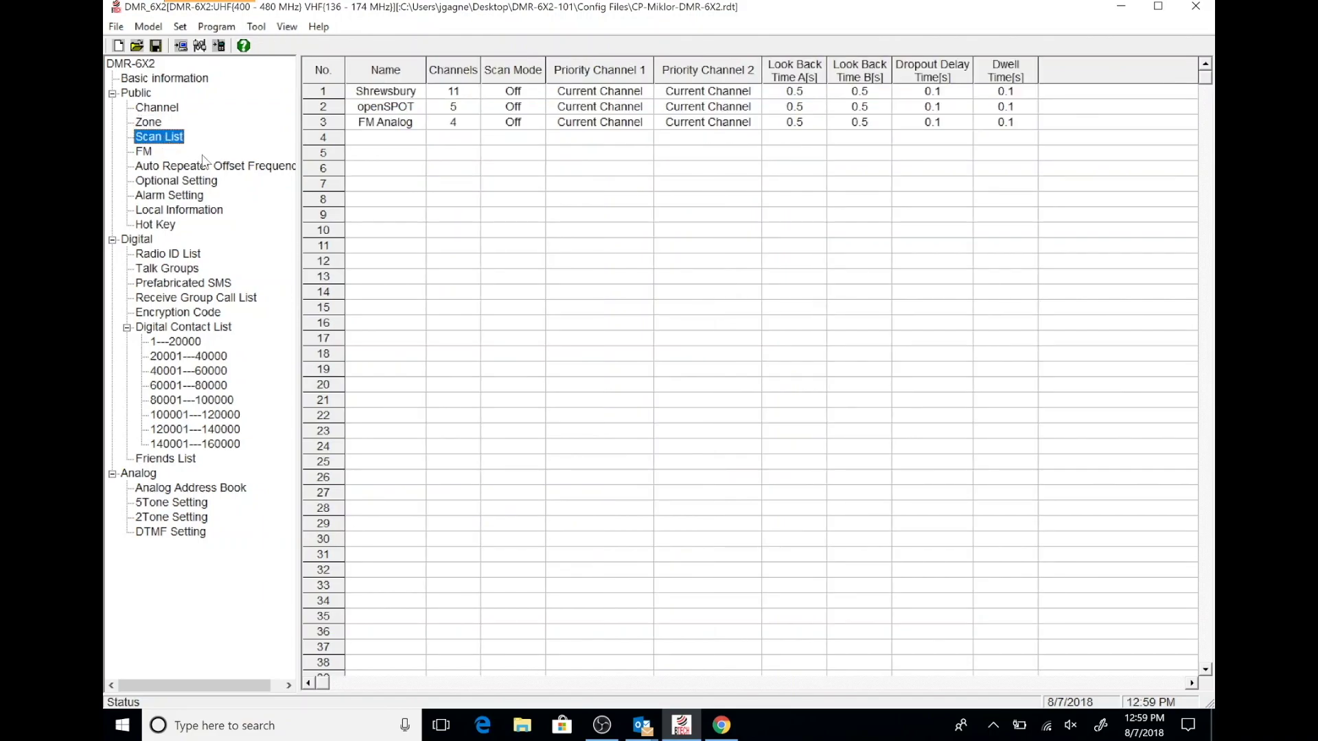
click(220, 168)
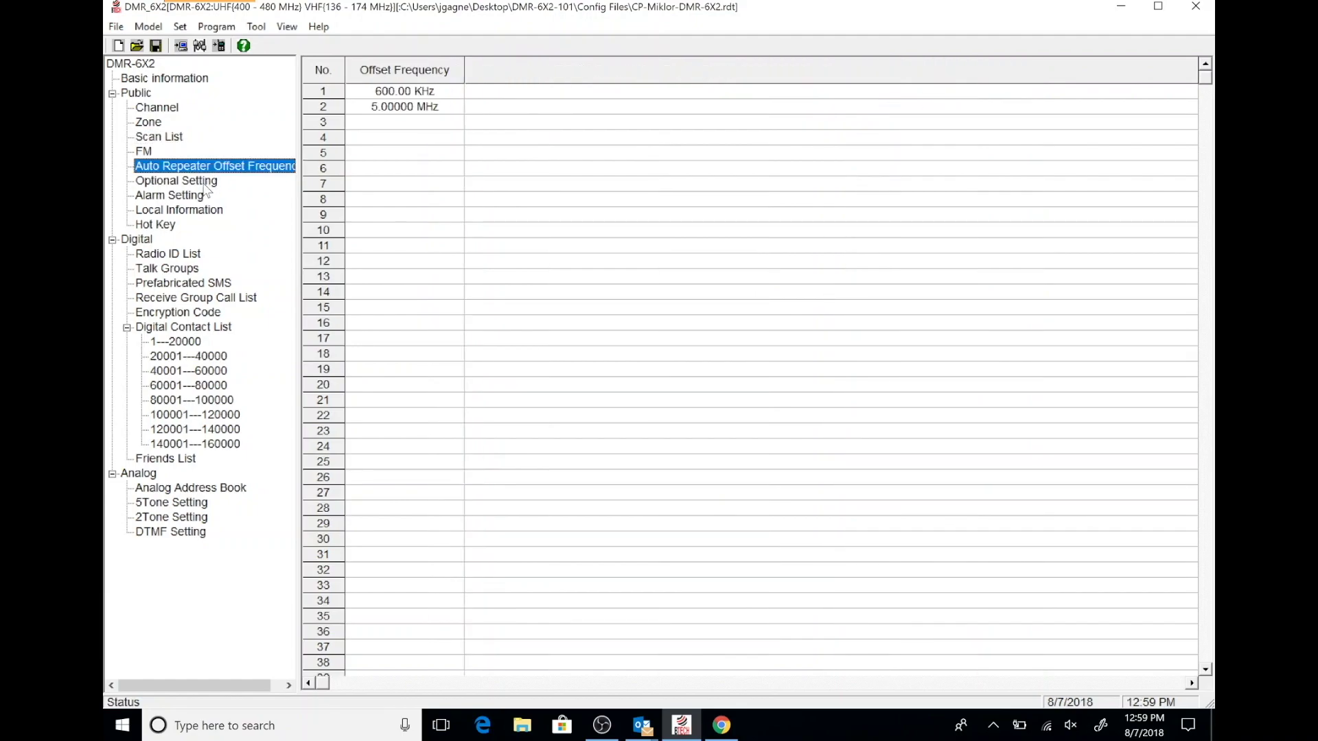
click(205, 183)
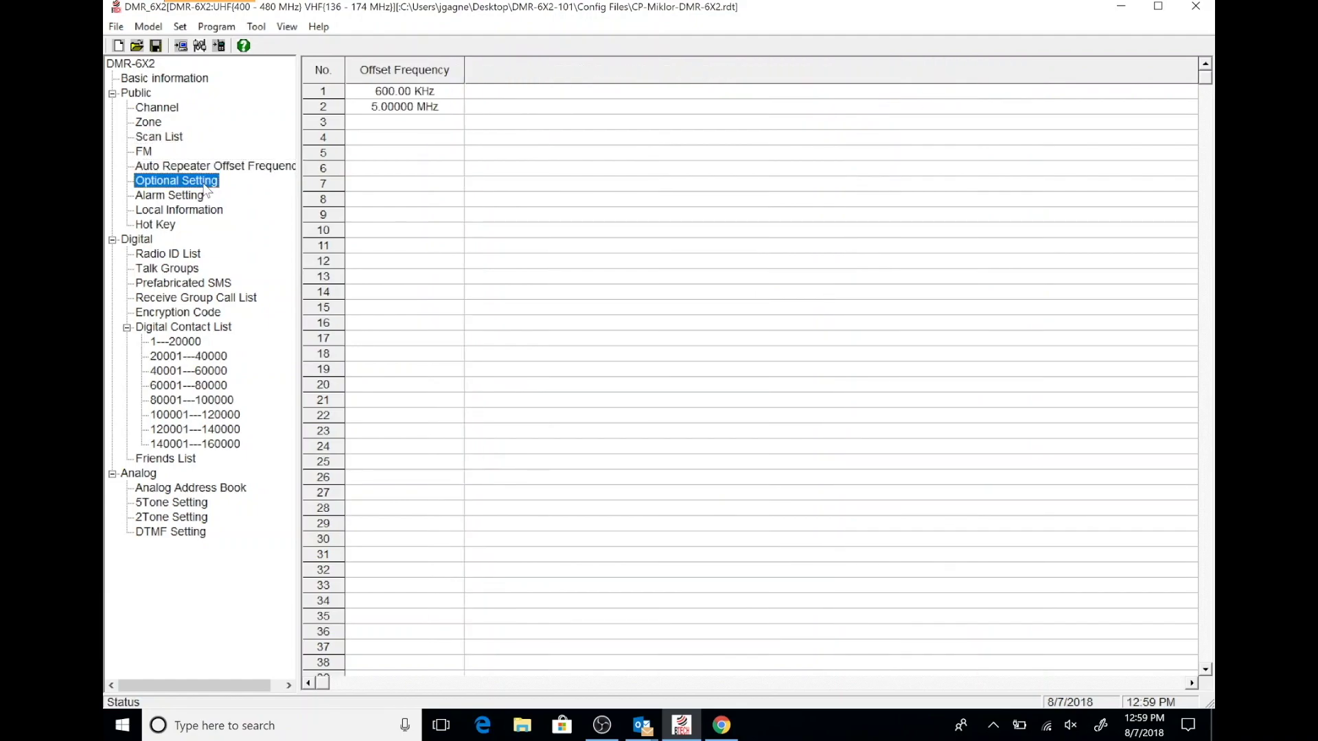
double_click(205, 183)
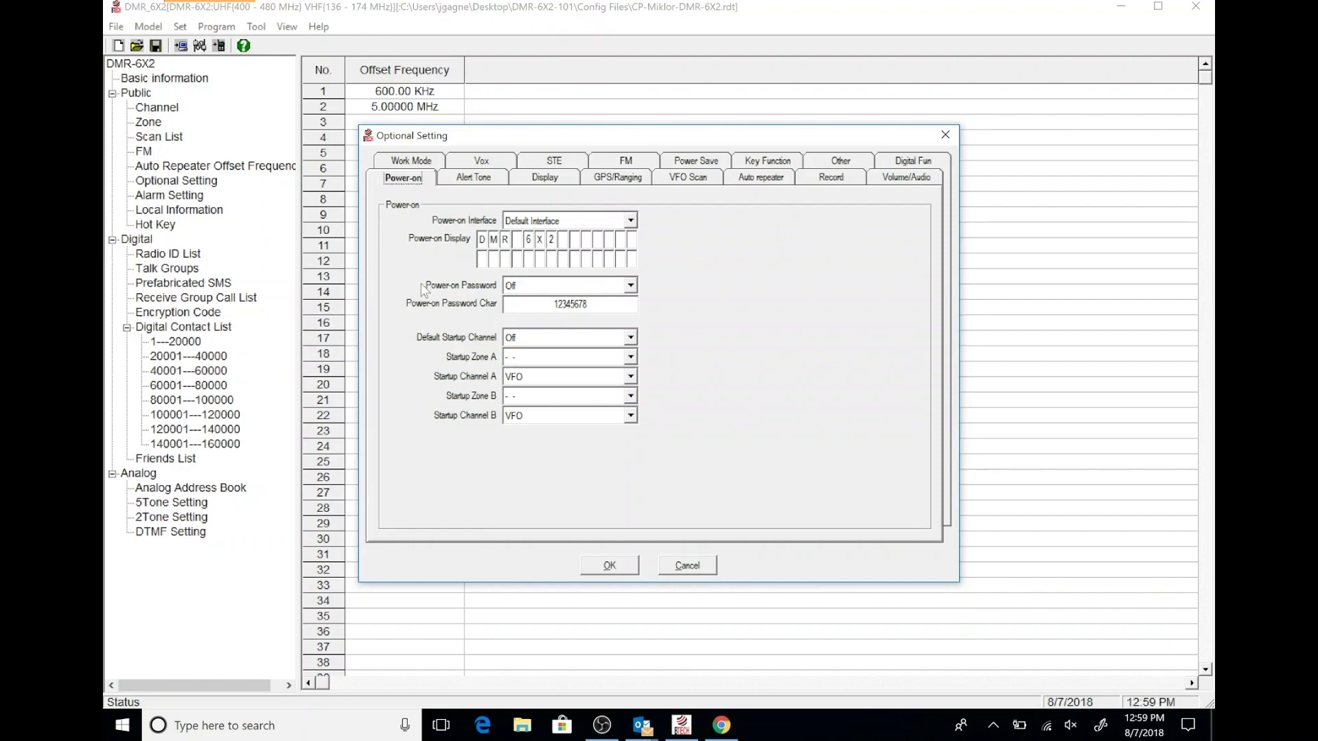
click(536, 180)
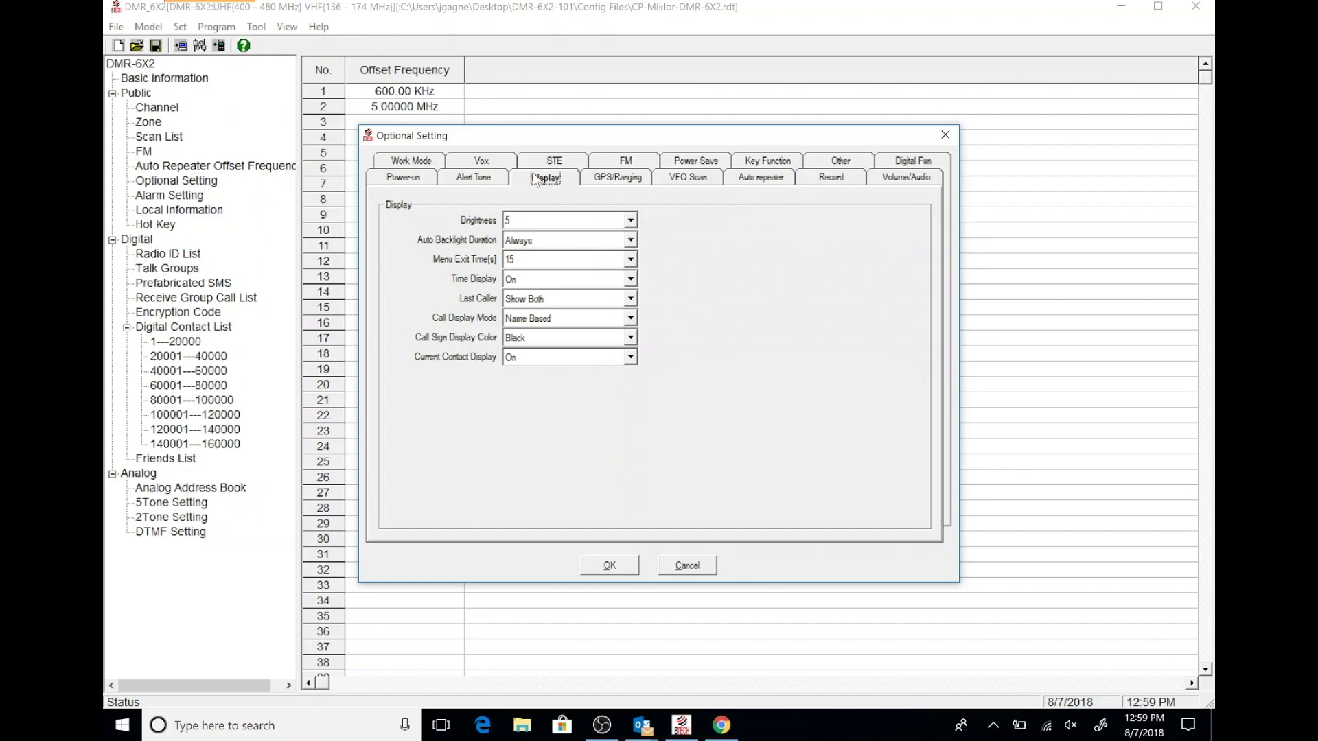
click(858, 160)
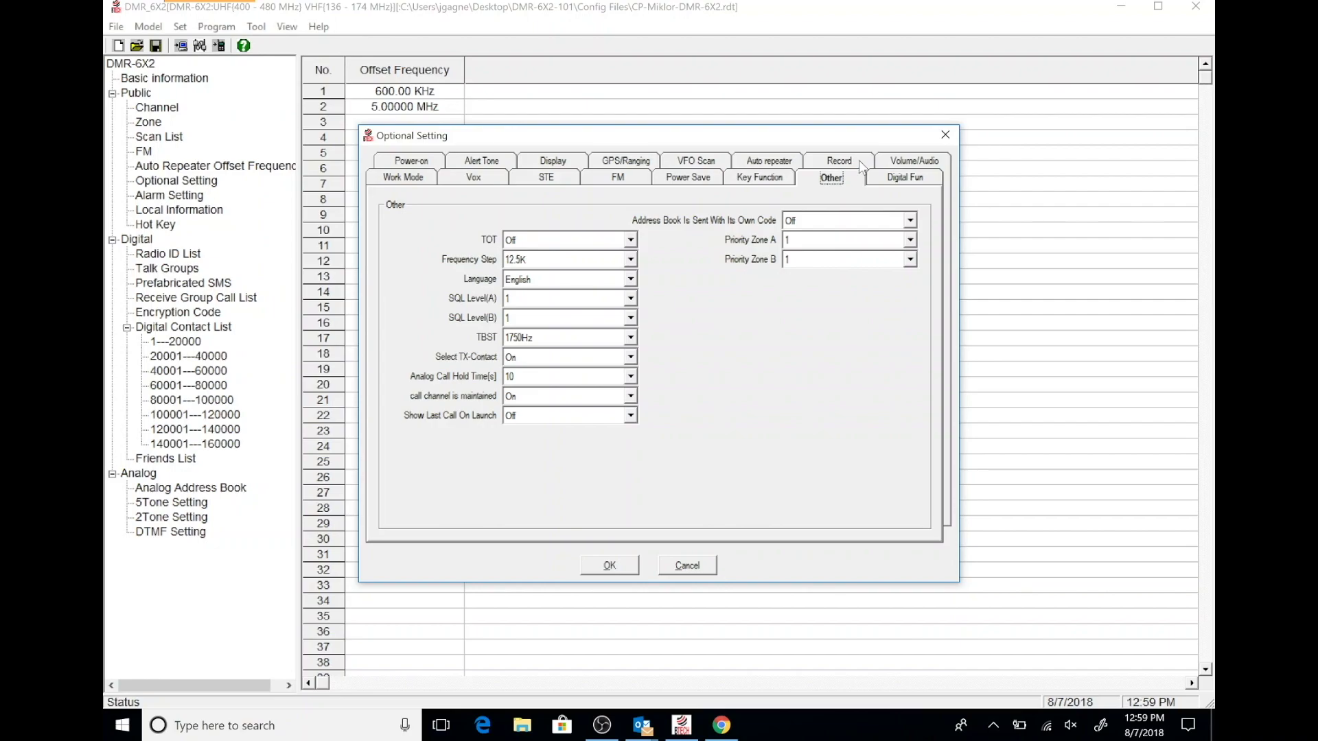
click(945, 136)
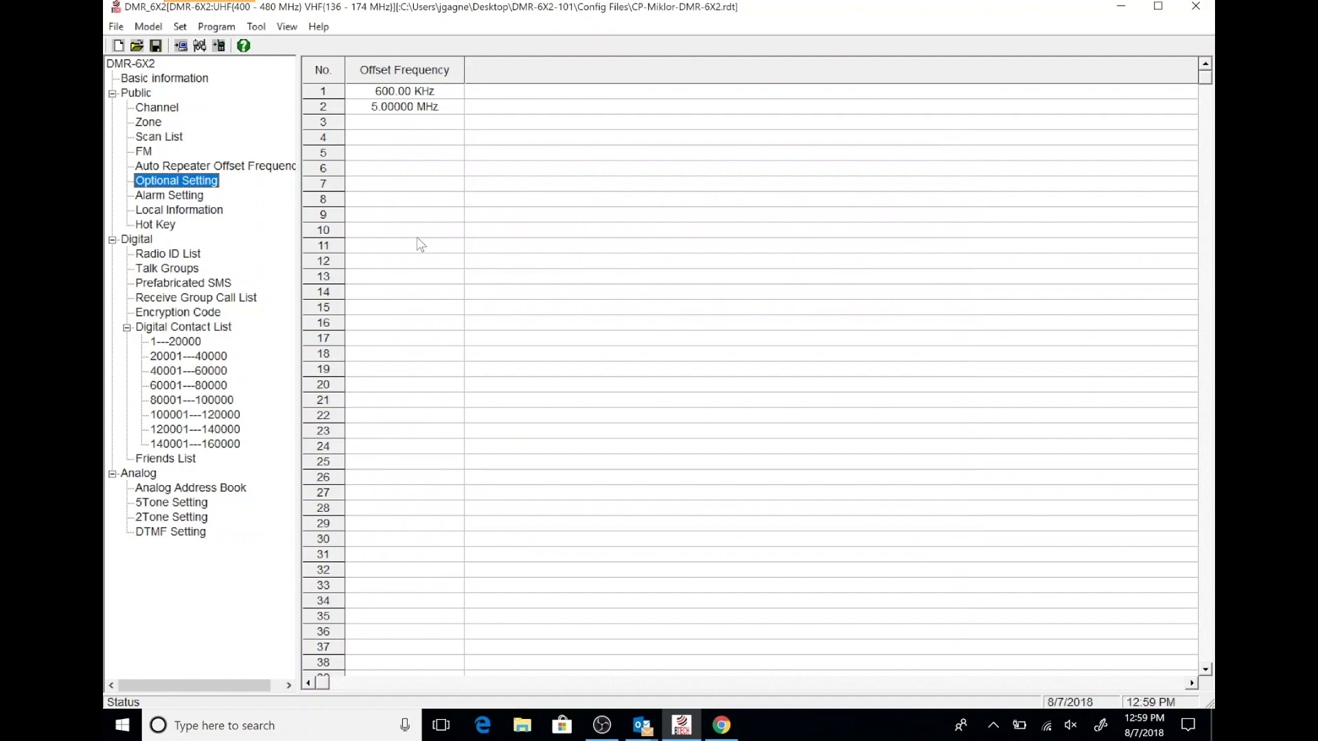
Review the Radio ID list, Talk Groups and Receive Group Call lists, then show contacts 1–20000
click(146, 240)
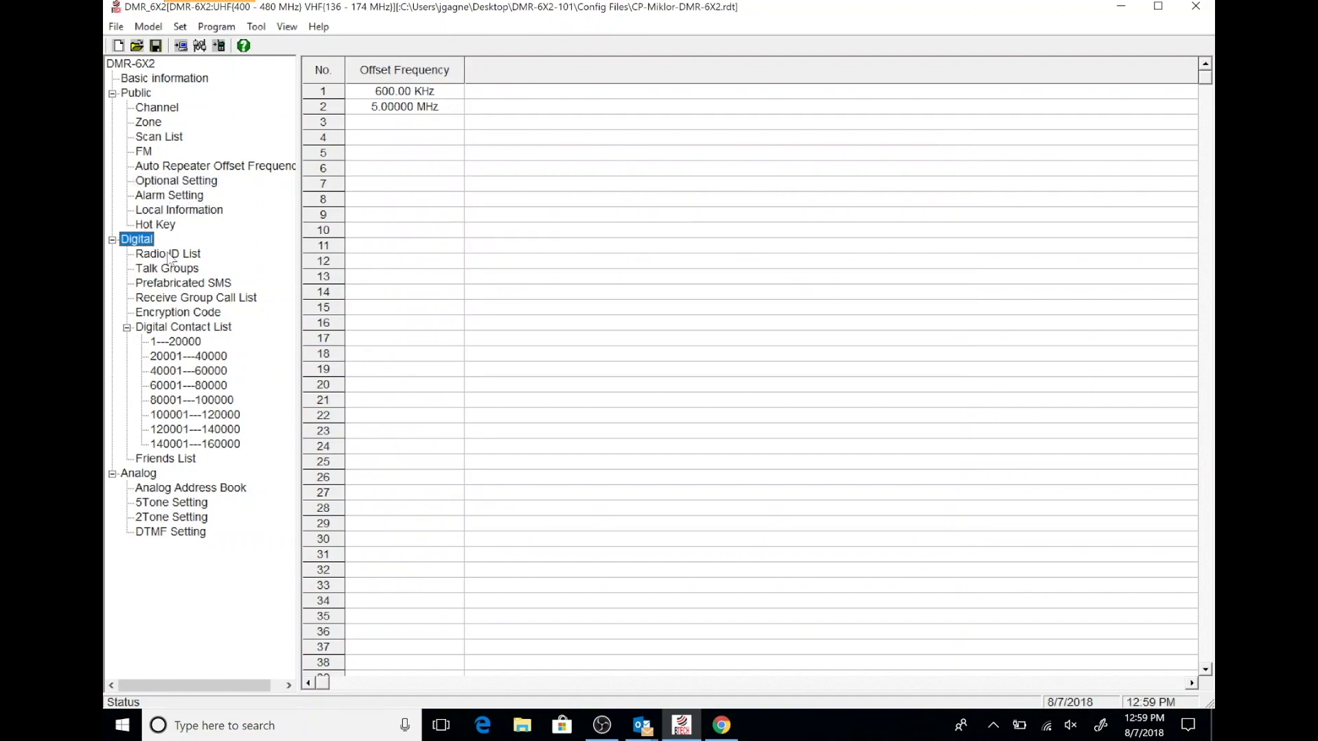
click(169, 256)
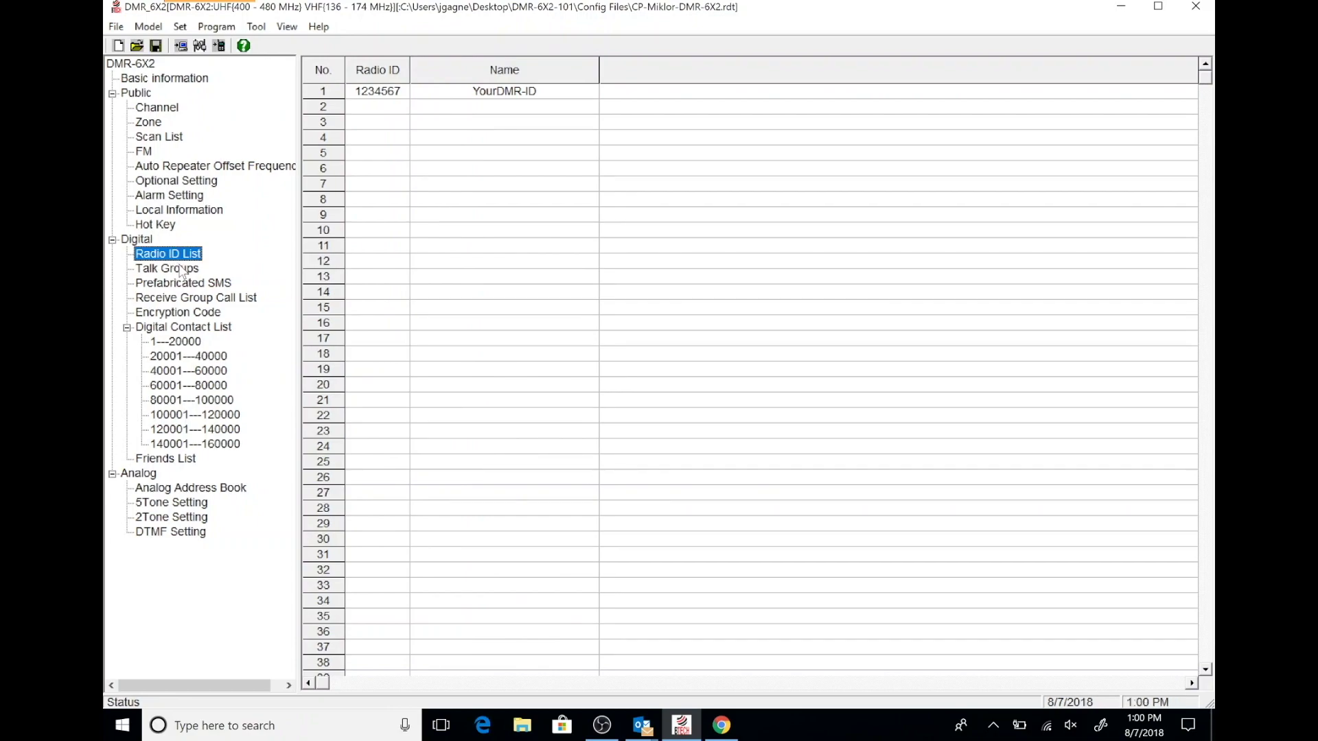
click(181, 270)
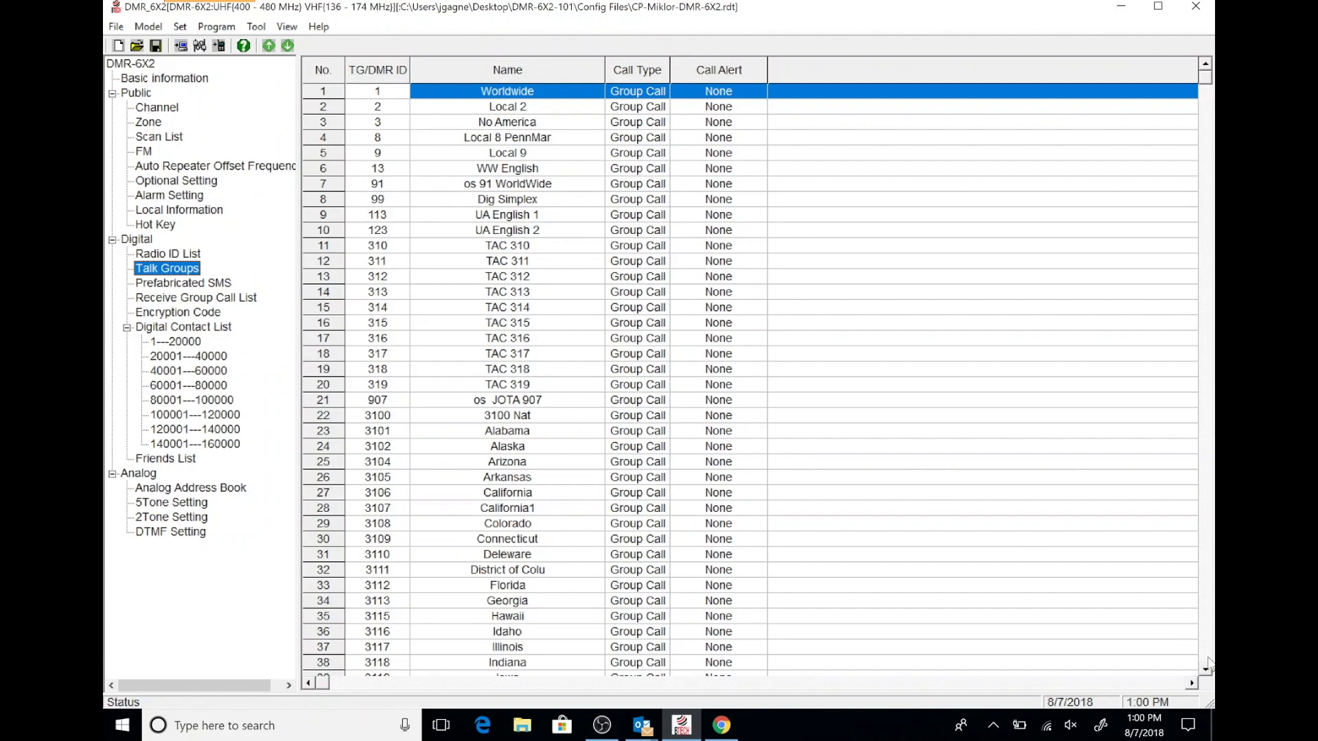
drag(1206, 669, 1206, 669)
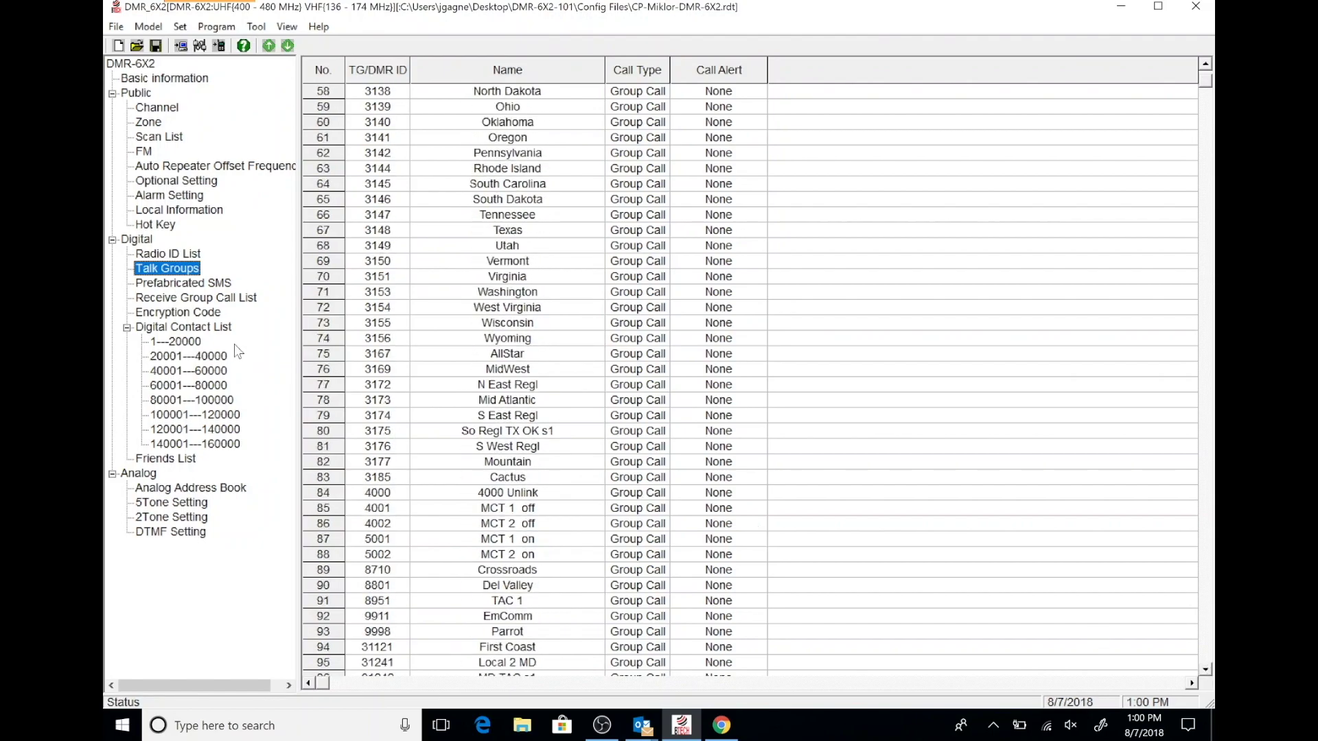
click(222, 299)
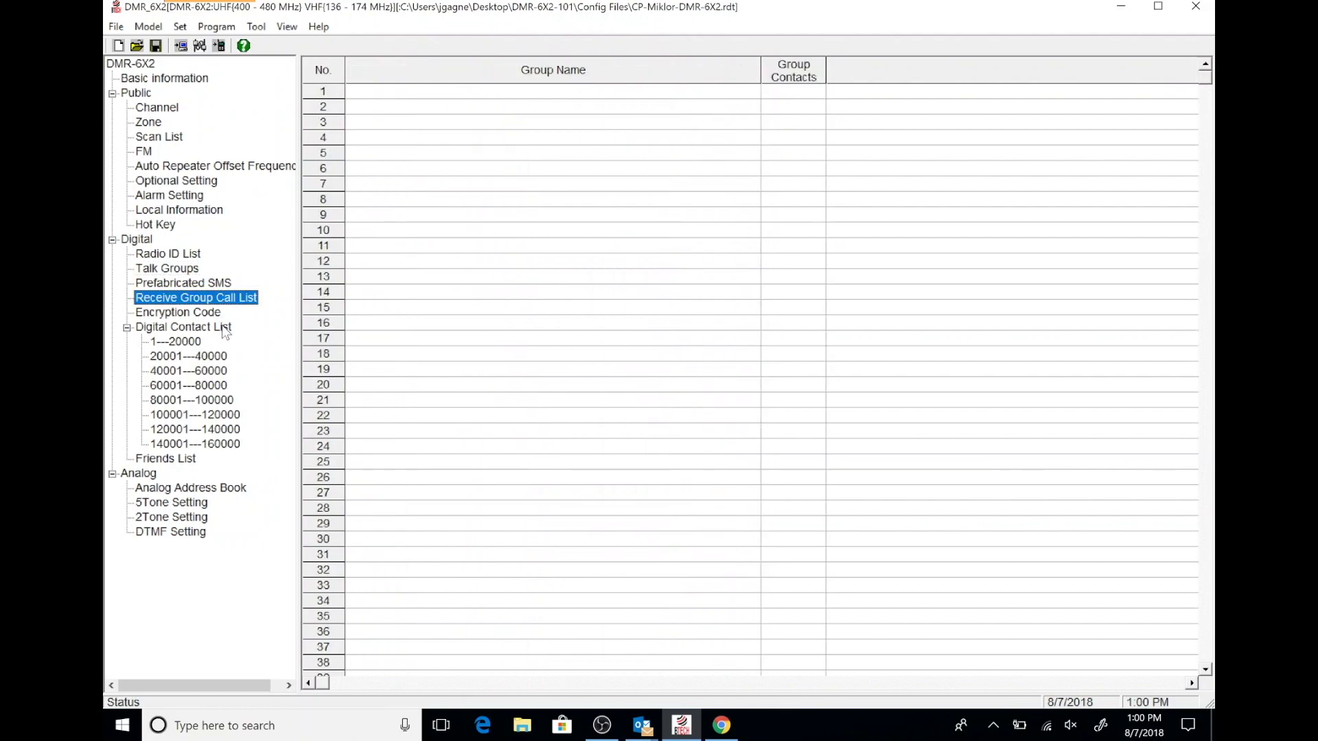
click(186, 342)
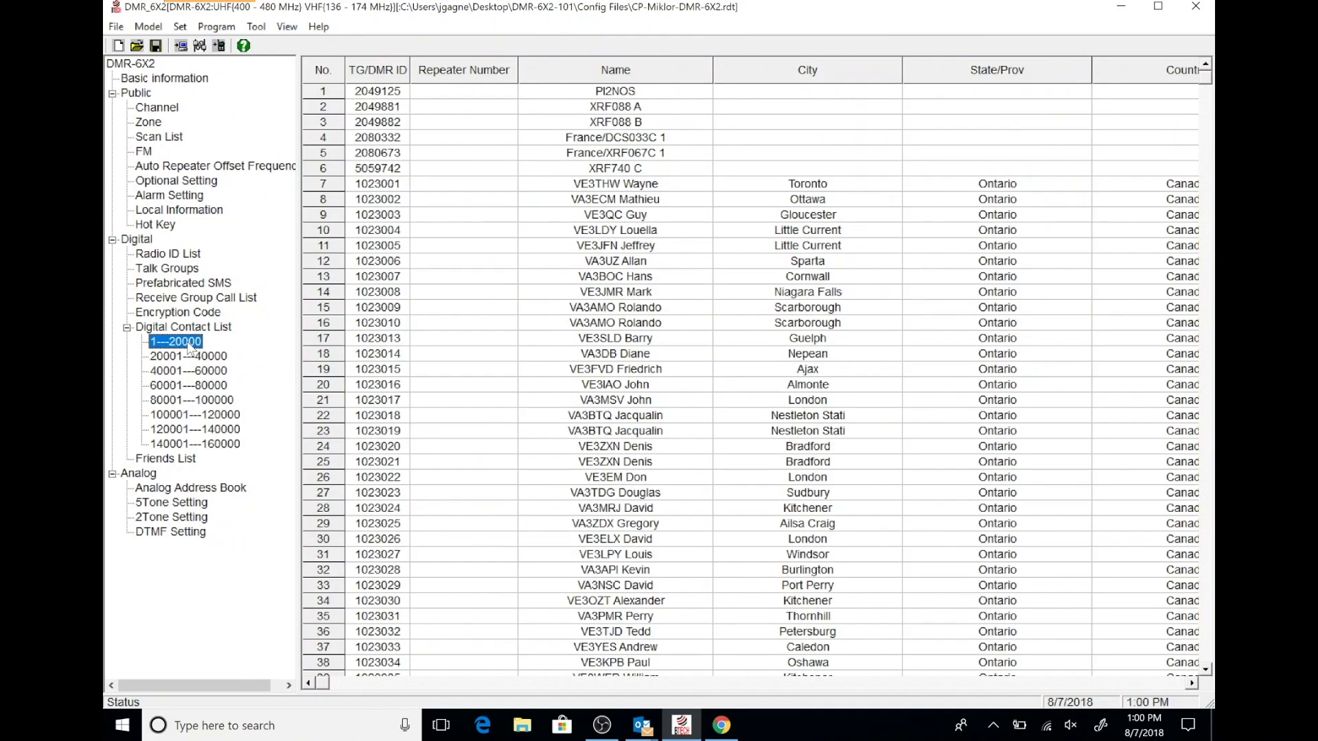
Write the code plug to the radio with only Other Data checked, until Write Data Completed
click(157, 108)
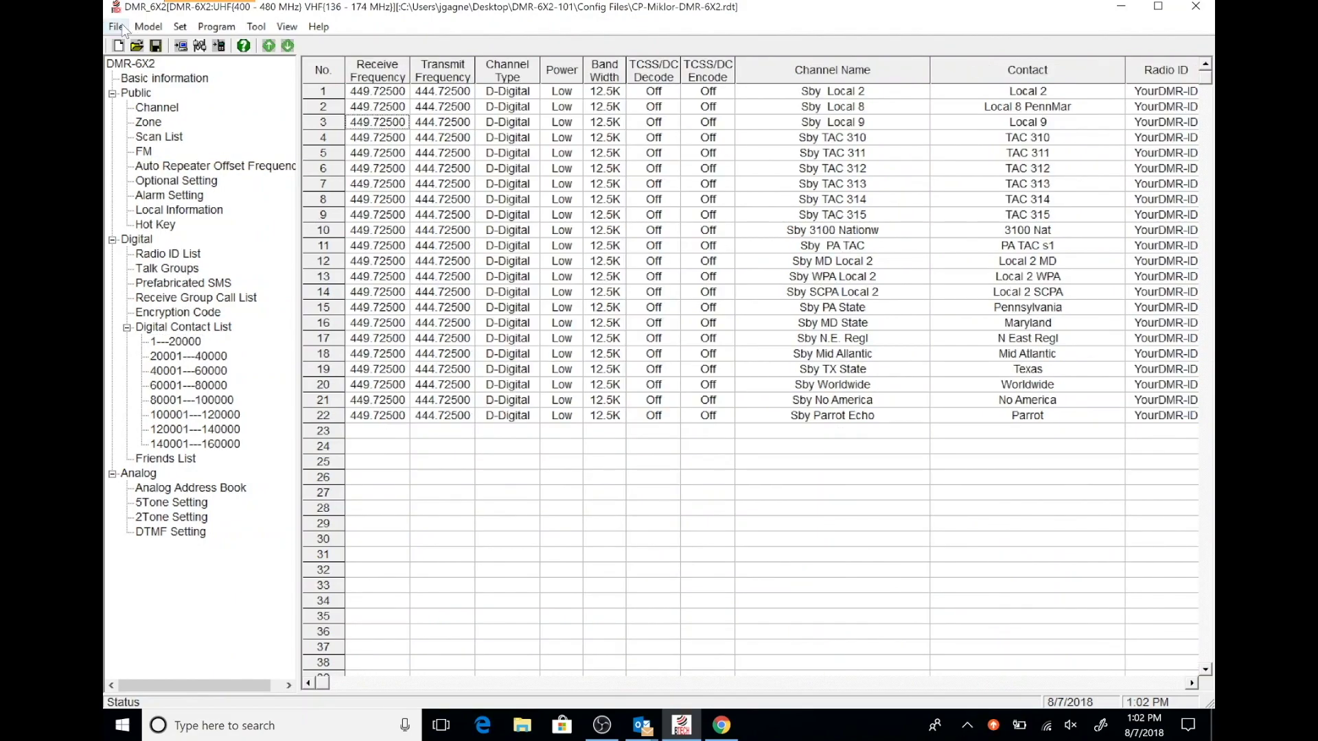
click(118, 28)
click(120, 29)
click(212, 29)
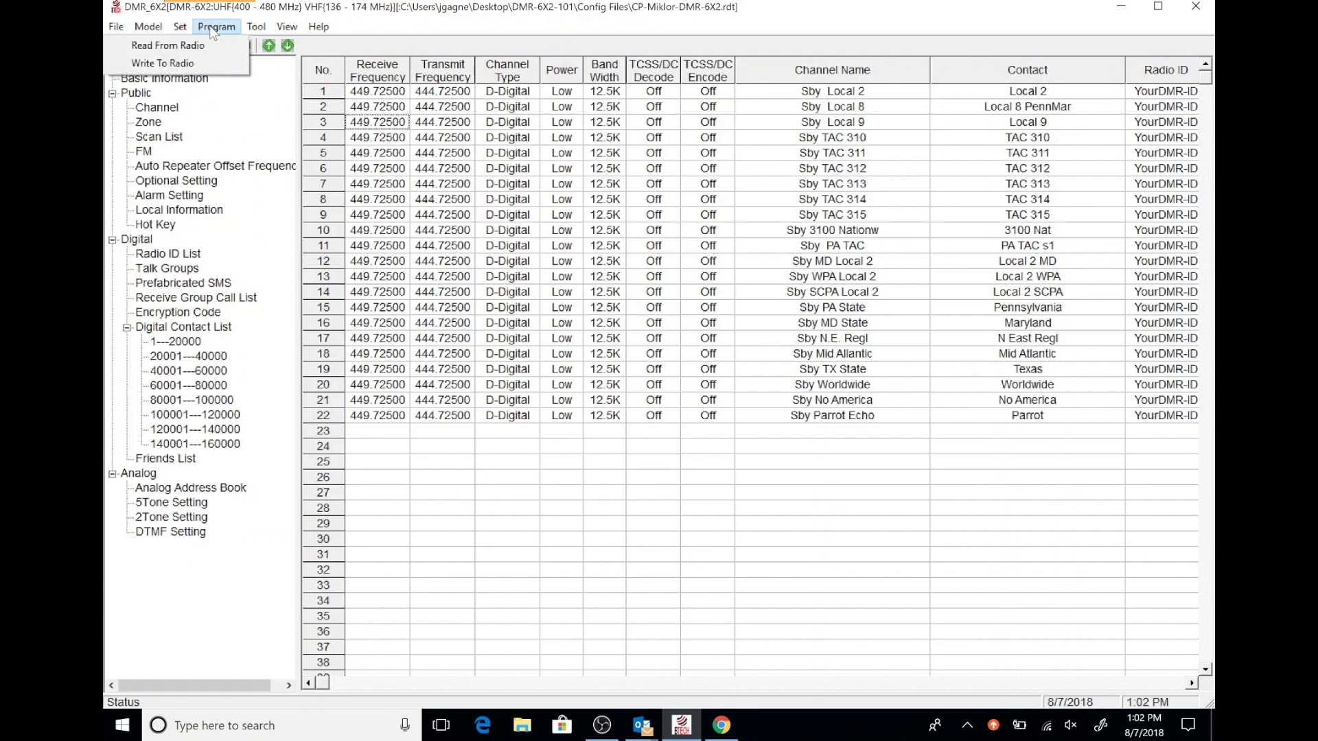
click(210, 62)
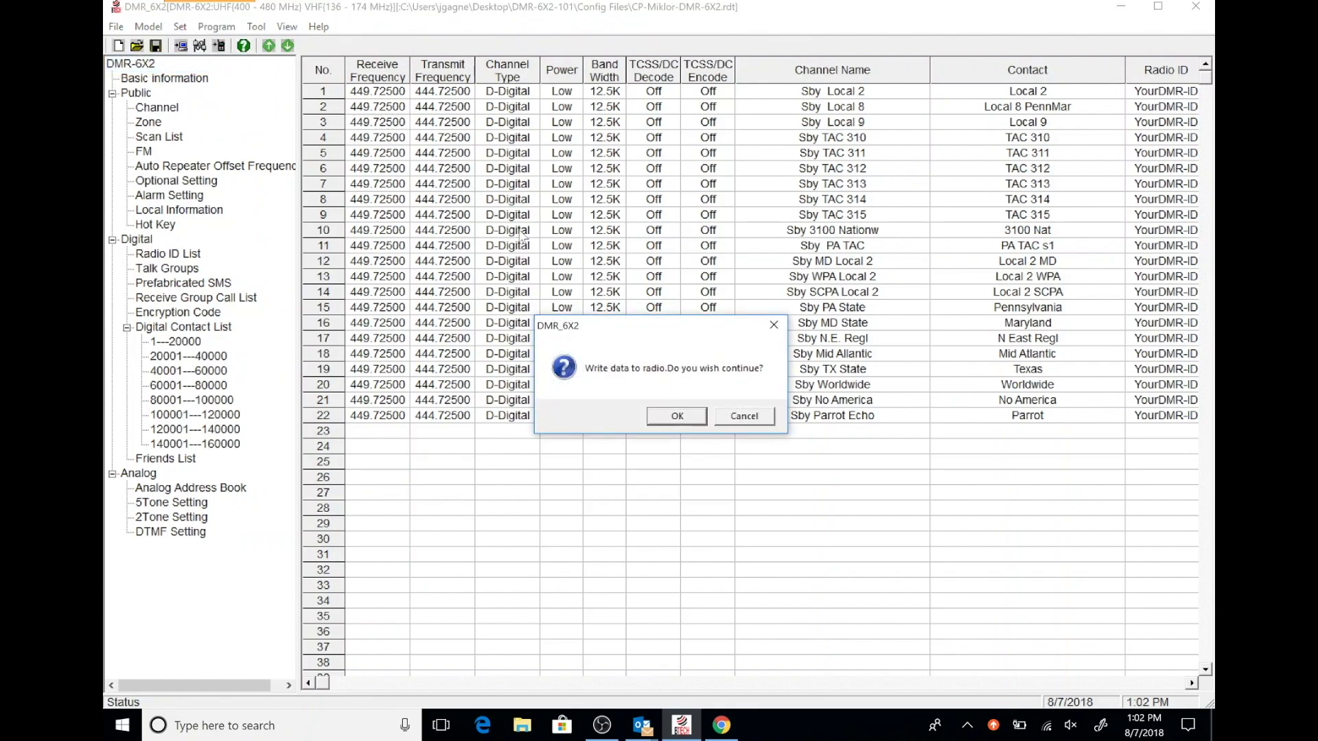
click(666, 416)
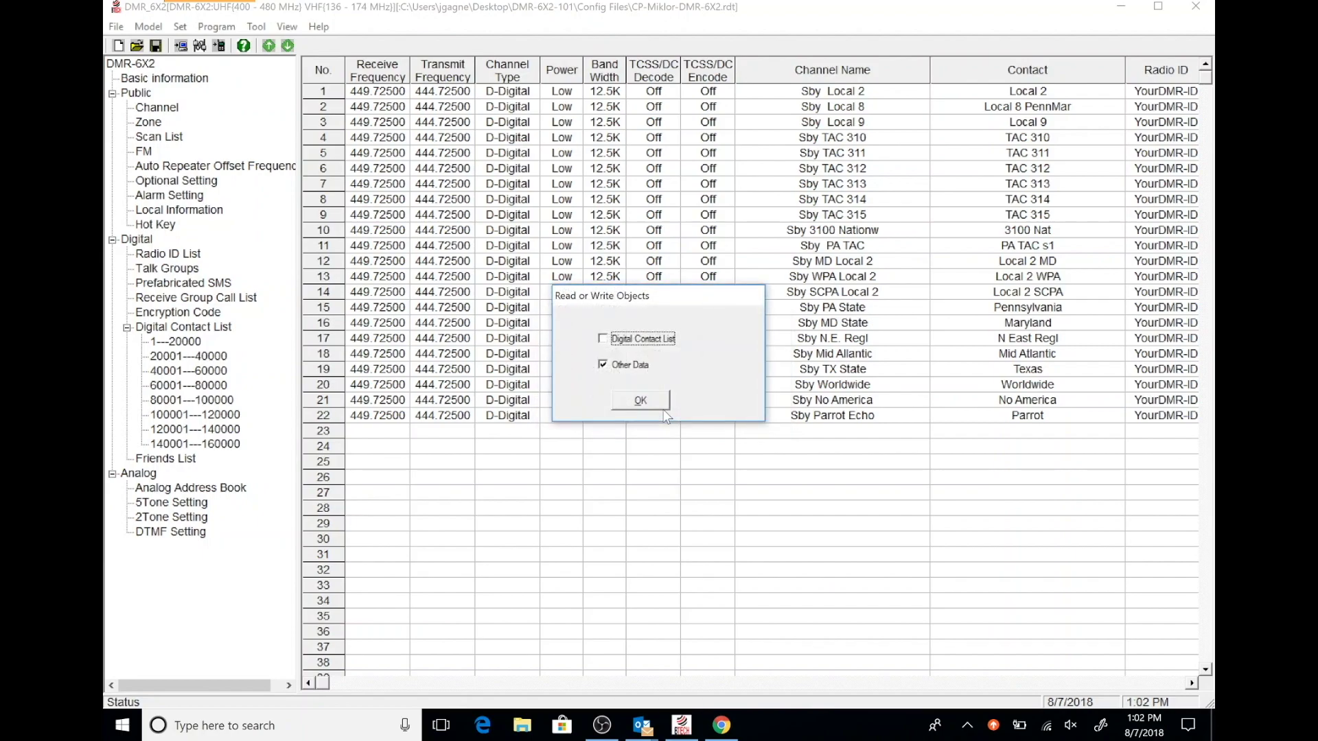
click(640, 400)
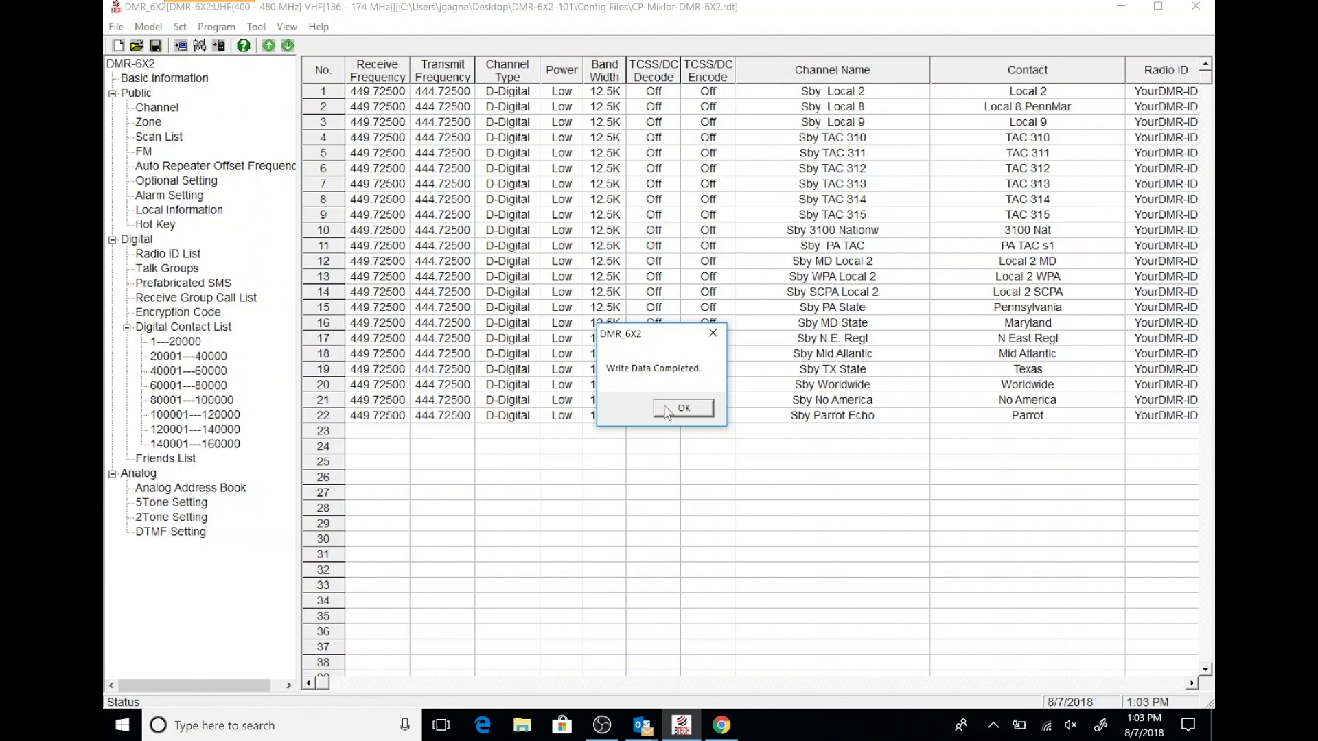
click(666, 411)
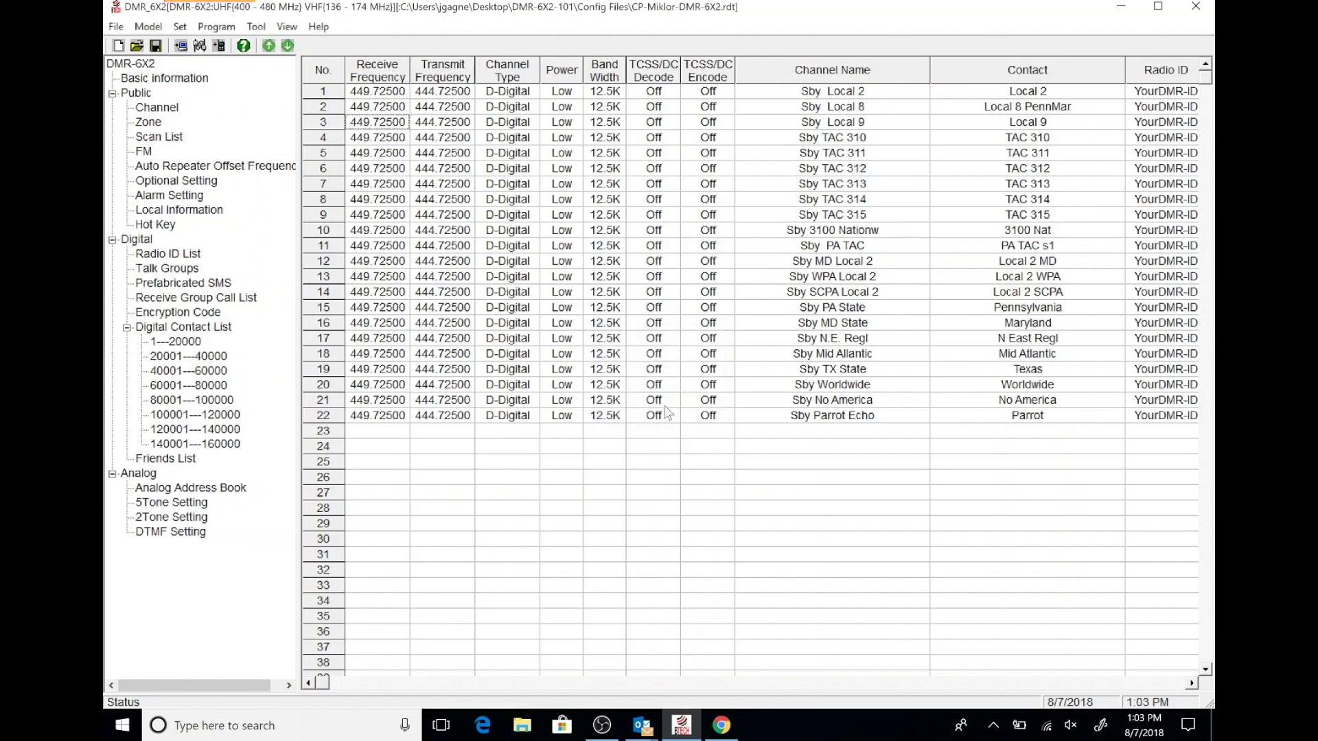